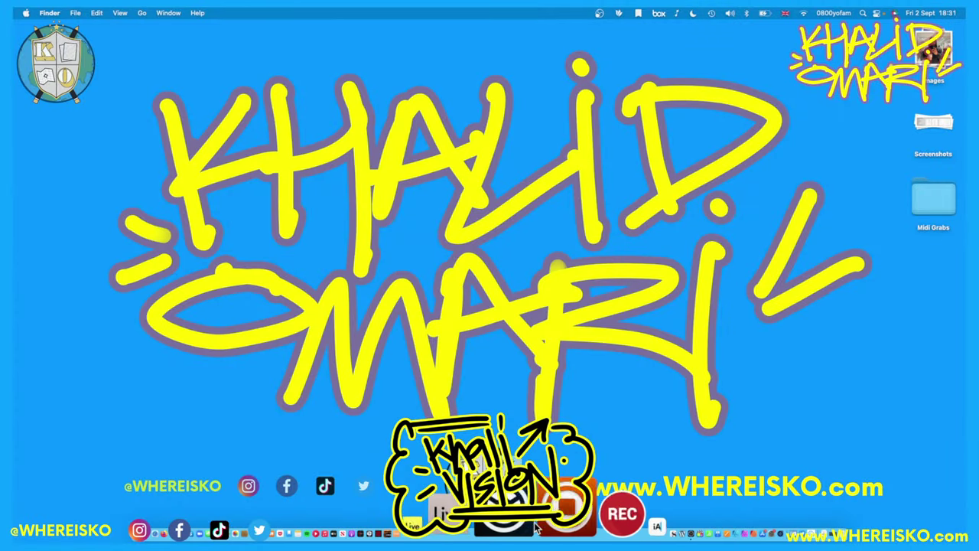
Step: Launch Maschine 2 from its Dock icon
click(554, 482)
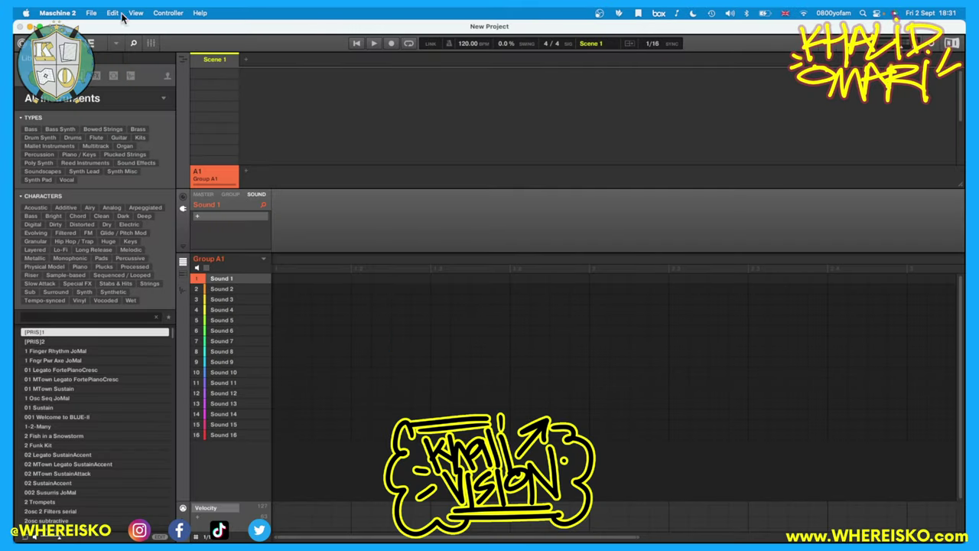
Step: Open the recent project Caligraphy.mxprj in Maschine 2
click(118, 44)
mouse_move(122, 62)
mouse_move(211, 78)
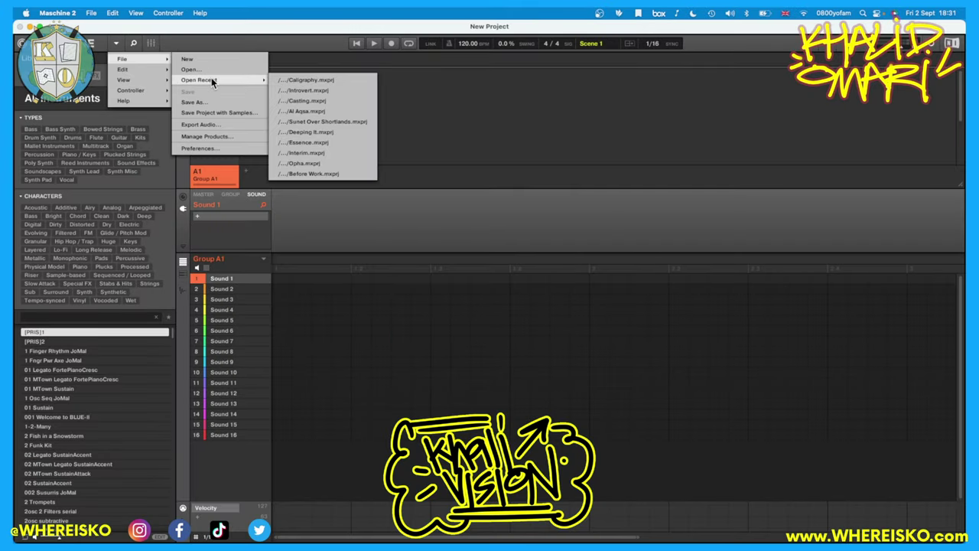
click(340, 80)
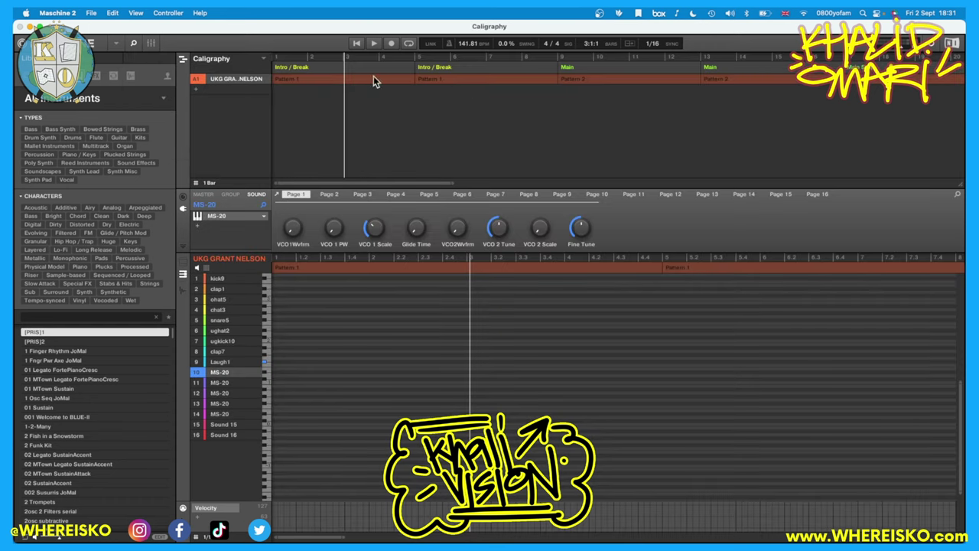
Step: Play the project and show every sound's notes in grid view, zoomed out to about 23 bars
click(374, 43)
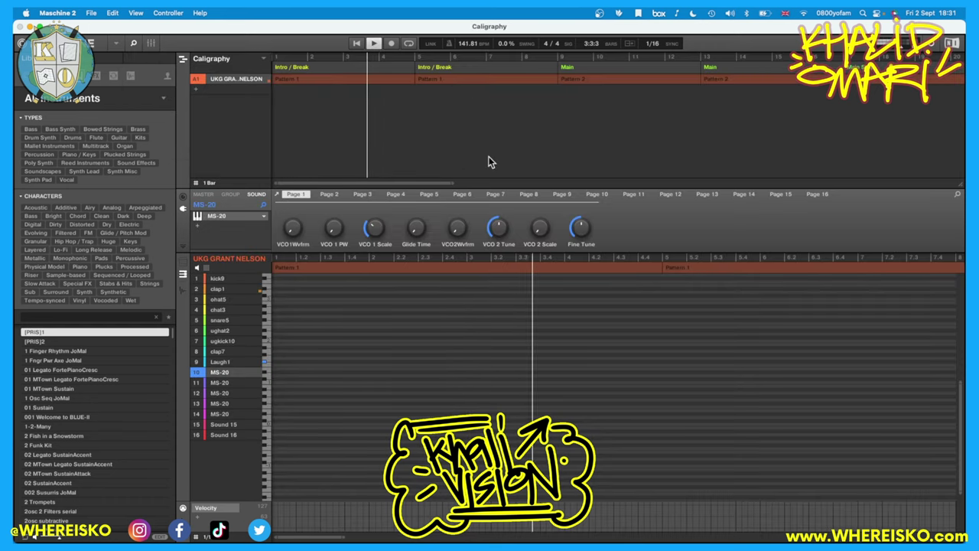
click(184, 261)
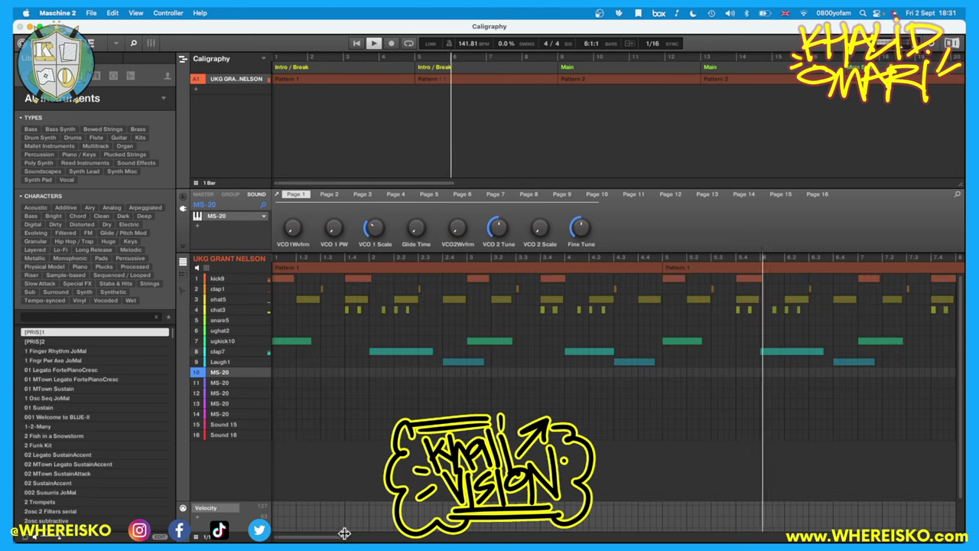
drag(344, 534, 899, 507)
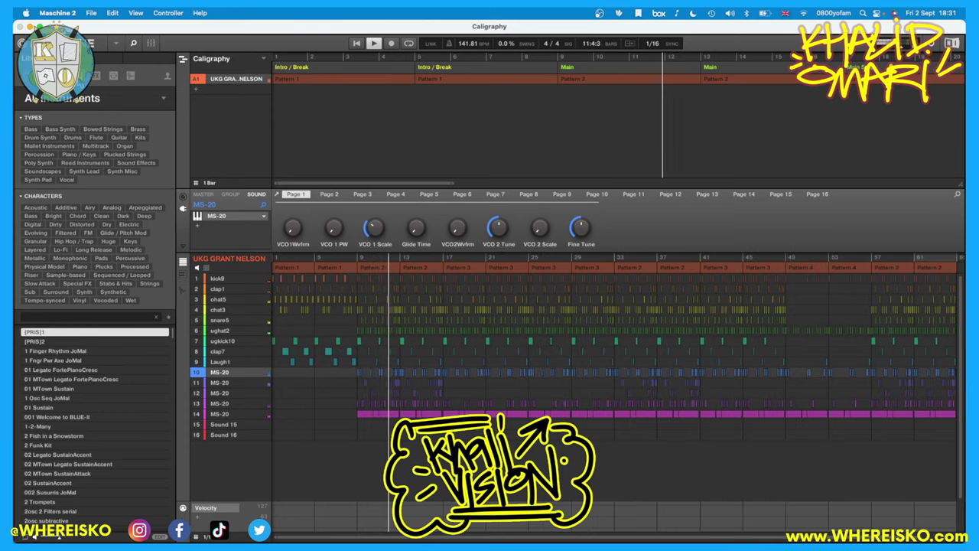
Step: Launch Logic Pro and start a new project with one Software Instrument track
mouse_move(490, 539)
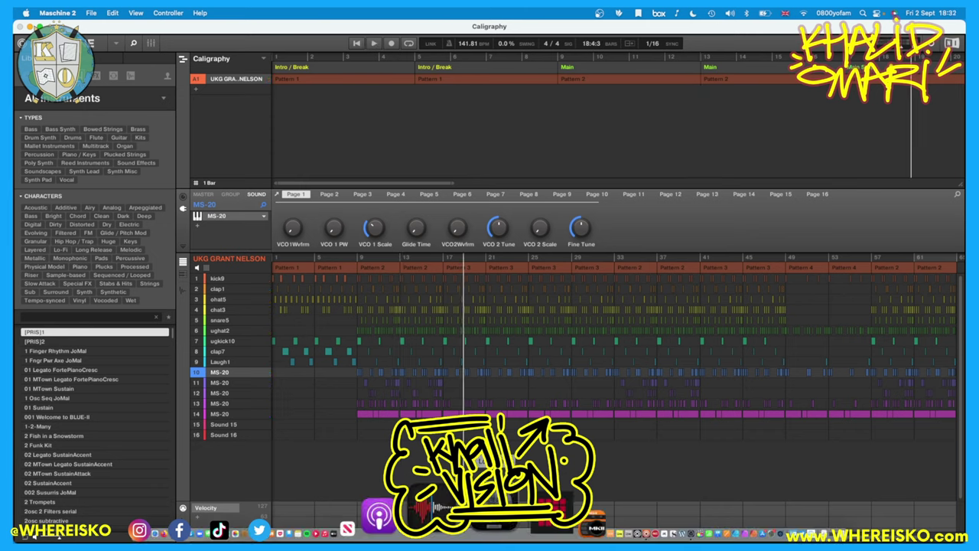
click(425, 510)
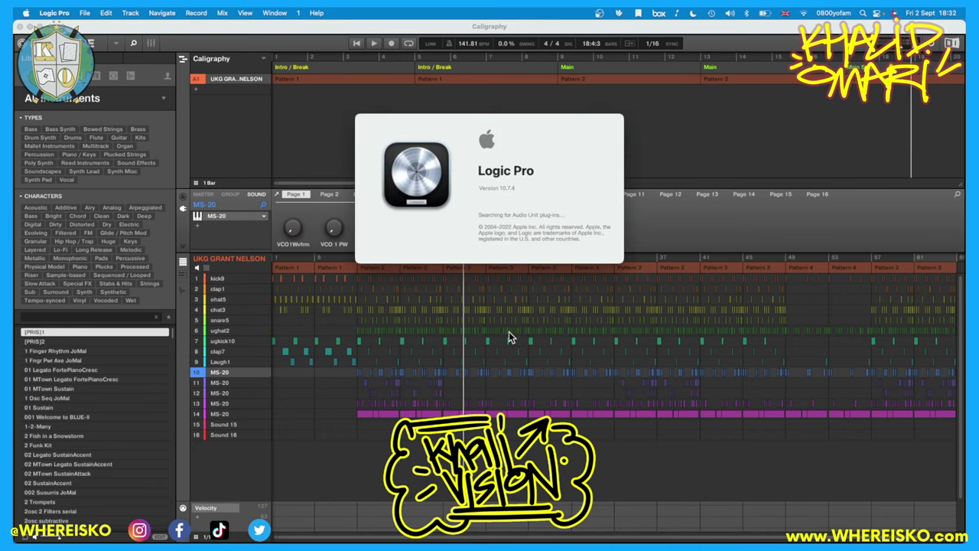
click(84, 13)
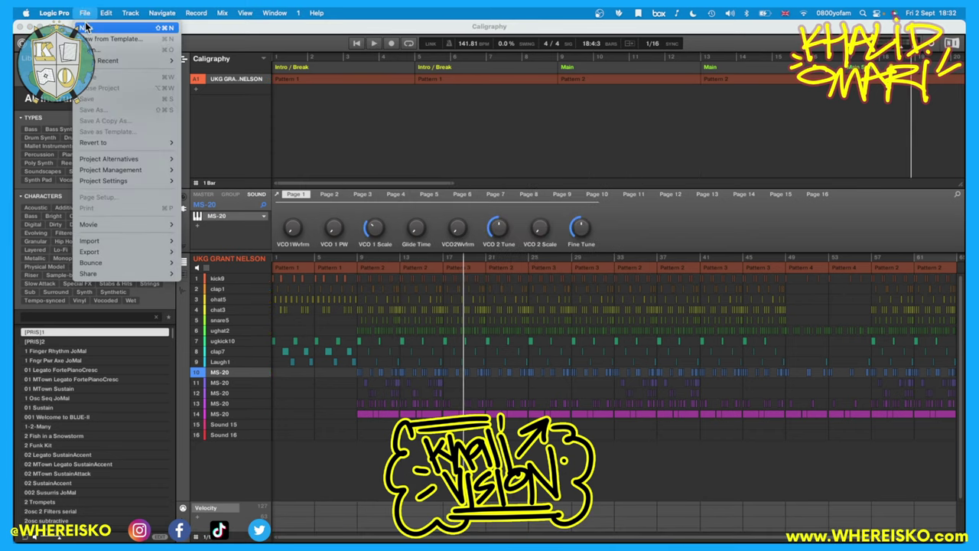
click(86, 28)
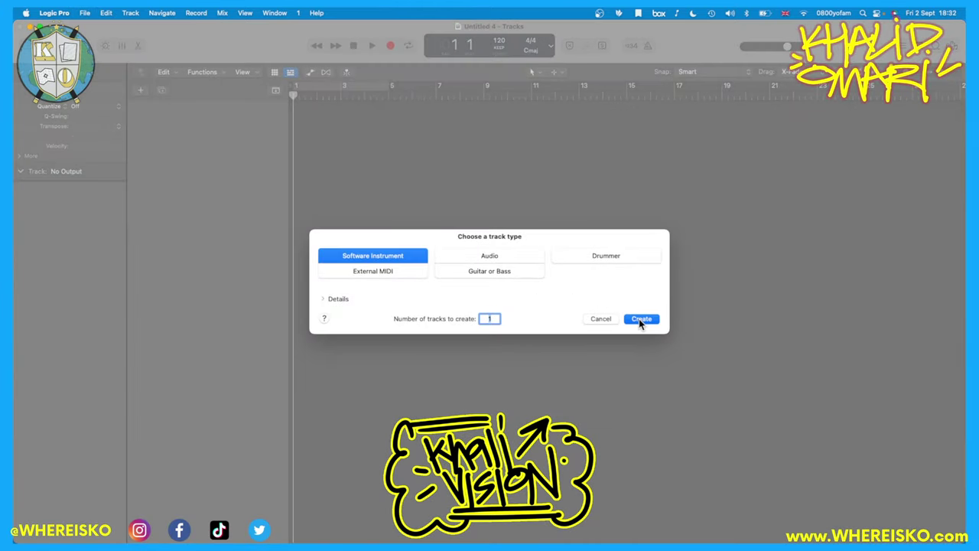
click(641, 319)
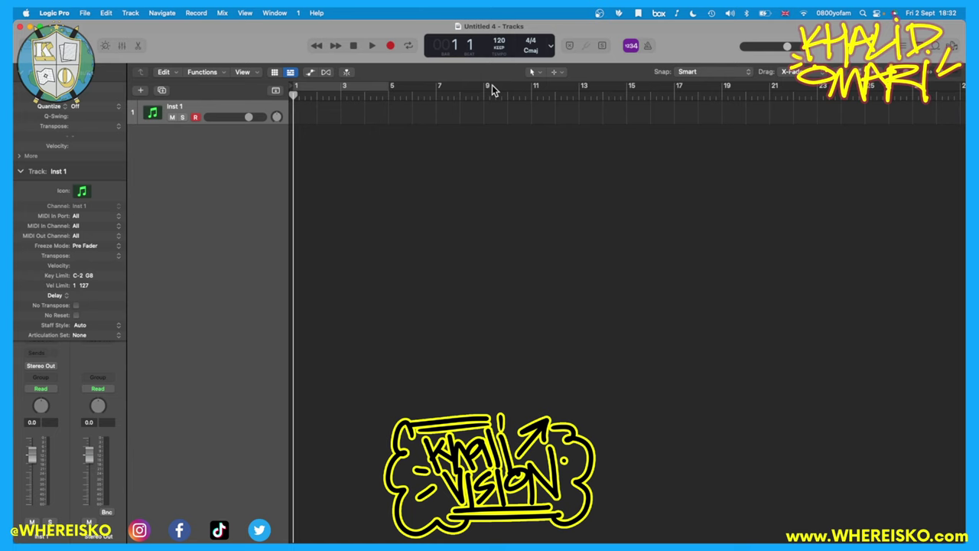
Step: Switch the LCD display to Custom and open the Mixer in its own window
click(550, 45)
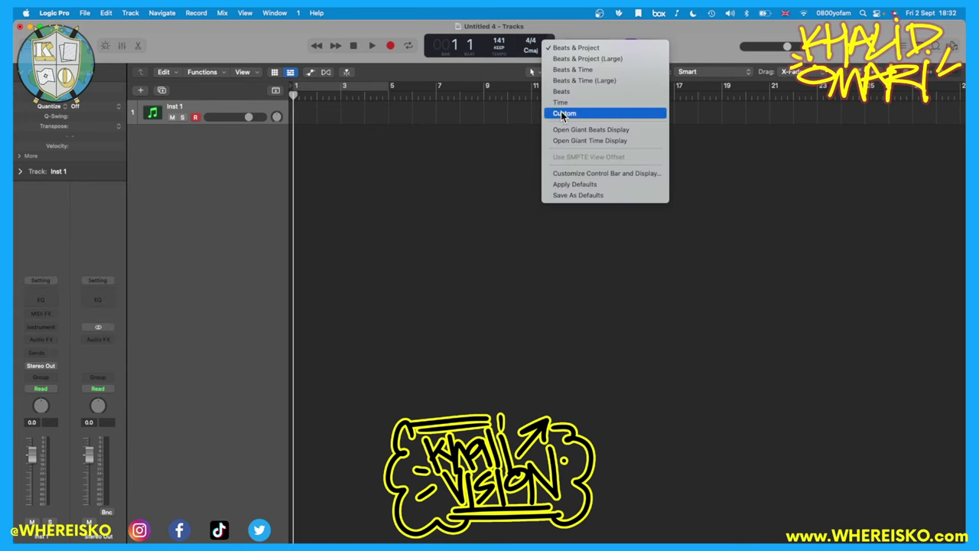
click(564, 113)
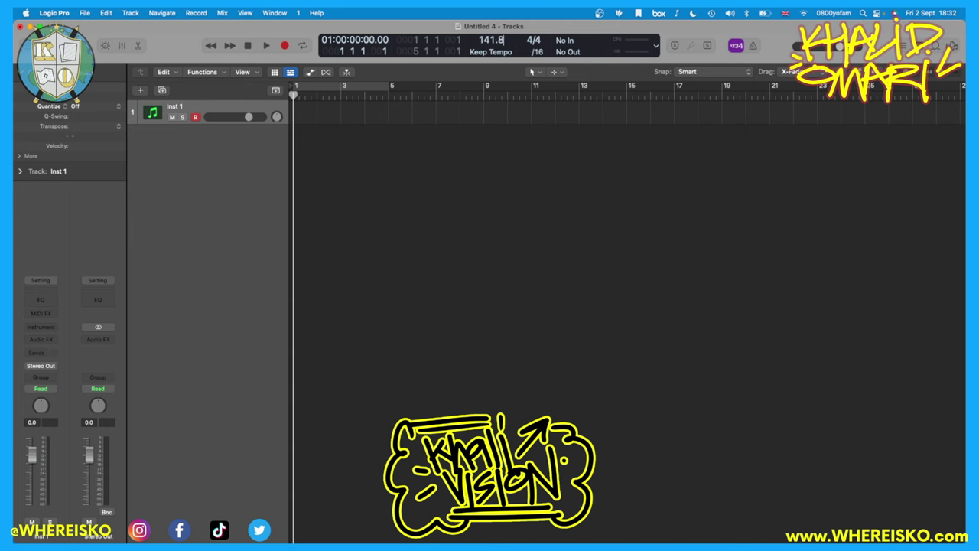
key(x)
click(275, 13)
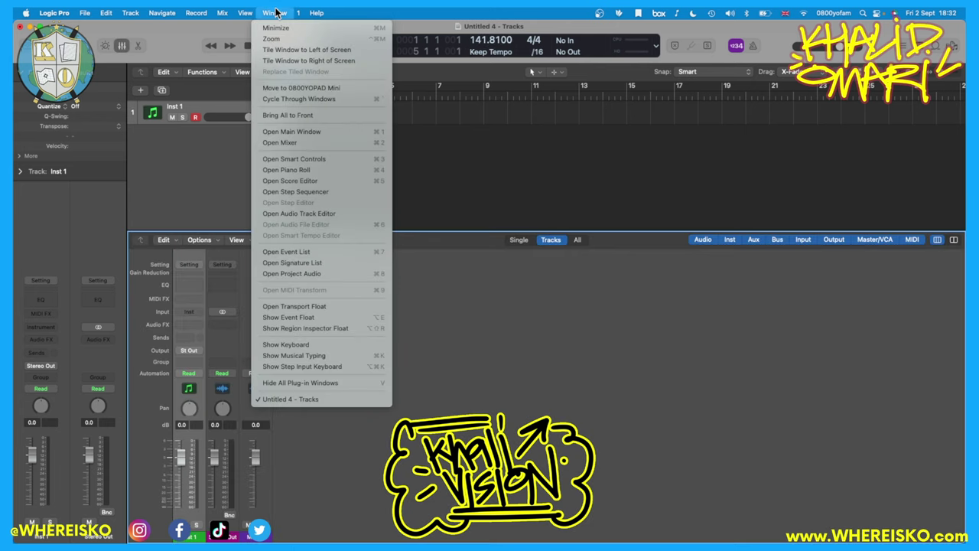
click(306, 144)
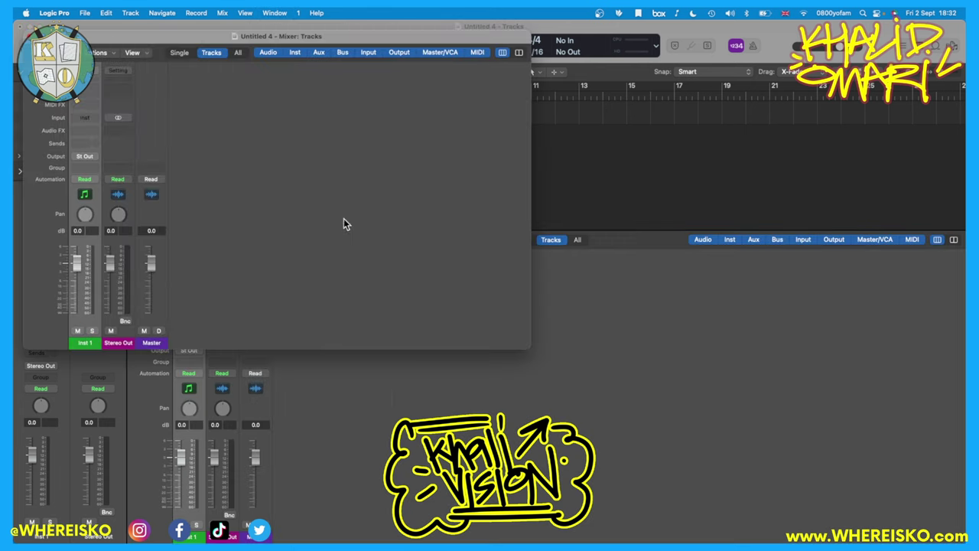
drag(114, 37, 338, 29)
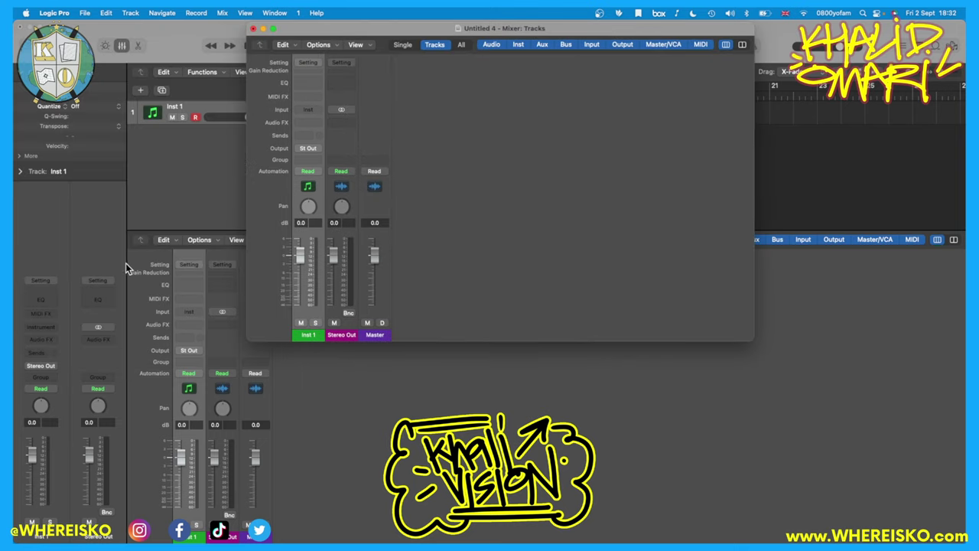
Step: Load Maschine 2 Multi-Output (16x Stereo) on Inst 1
click(233, 284)
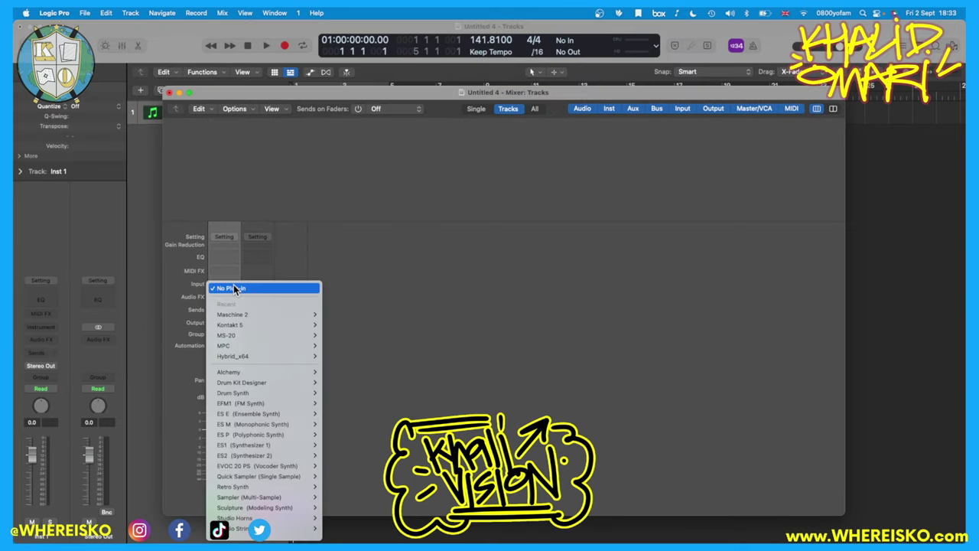
mouse_move(242, 324)
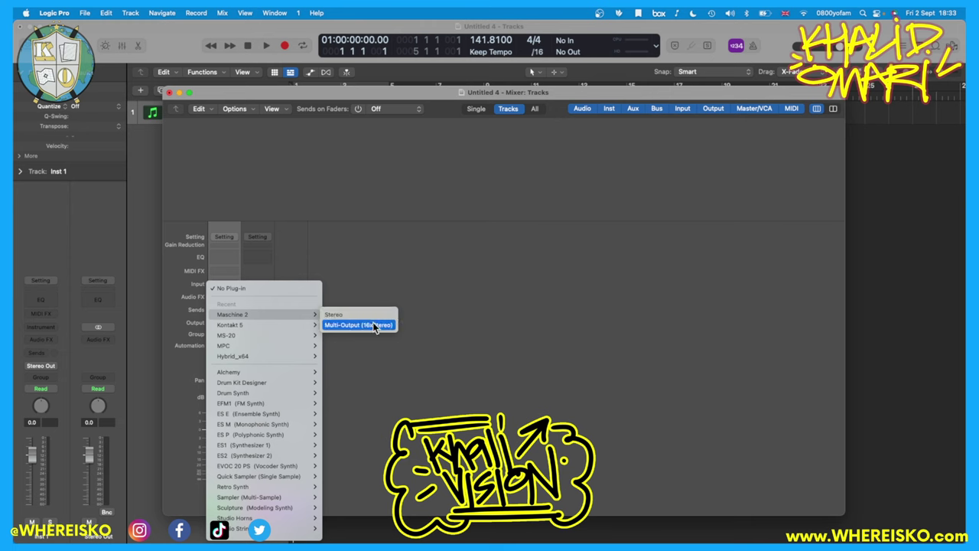
click(372, 322)
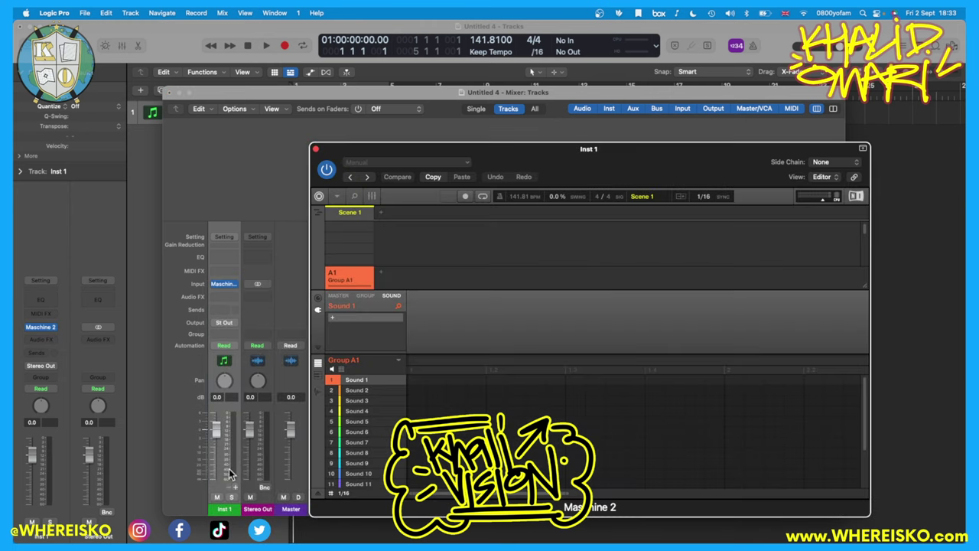
Step: Load the recent Caligraphy project into the Maschine plug-in, play it, and close the plug-in
click(337, 196)
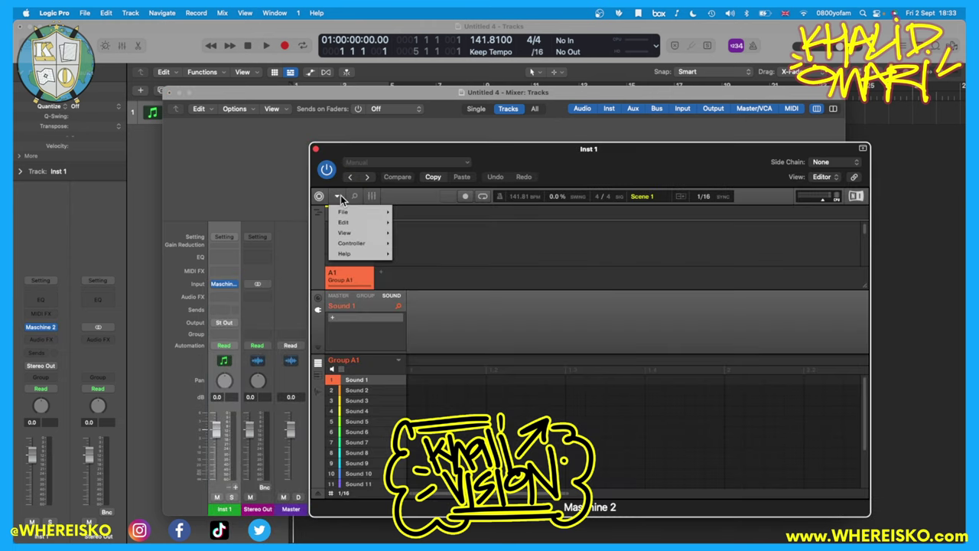
mouse_move(345, 215)
mouse_move(440, 233)
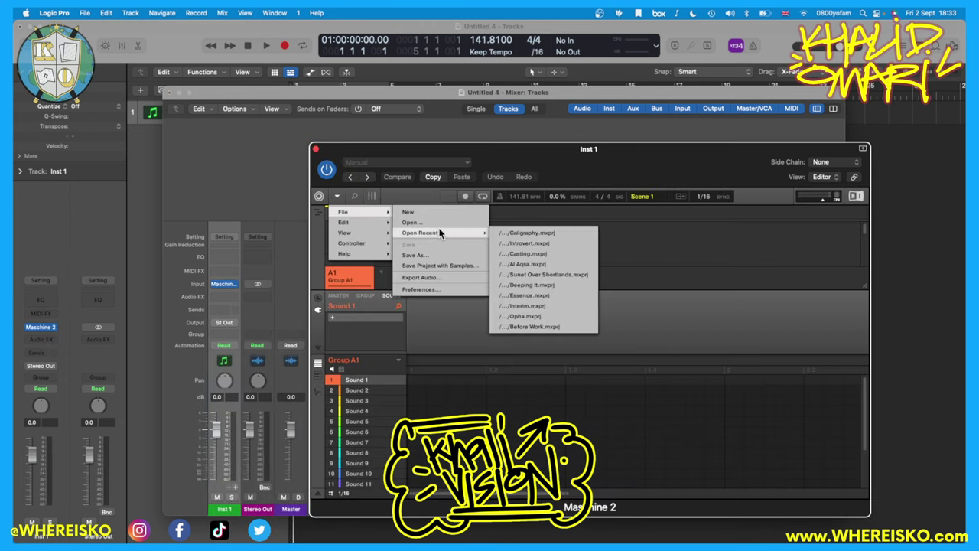
click(530, 232)
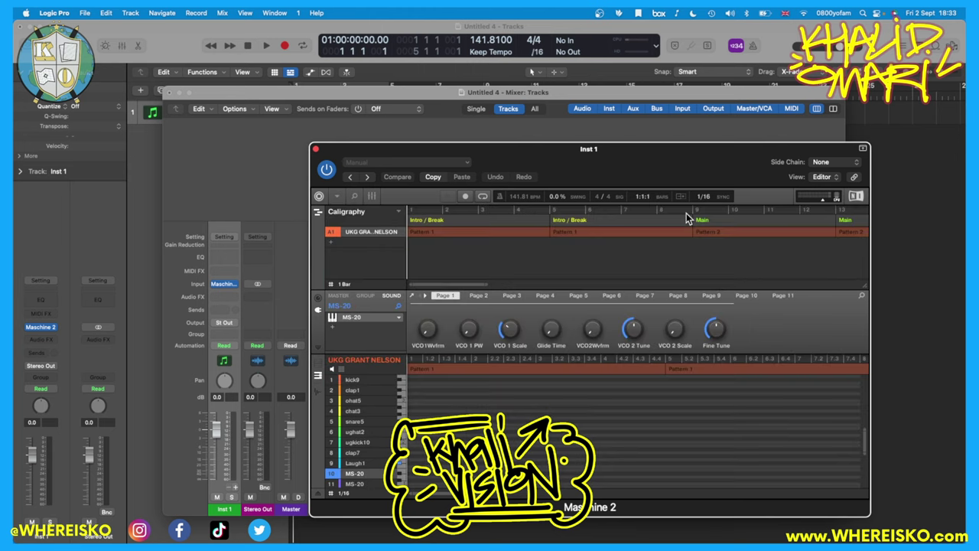
key(space)
click(315, 148)
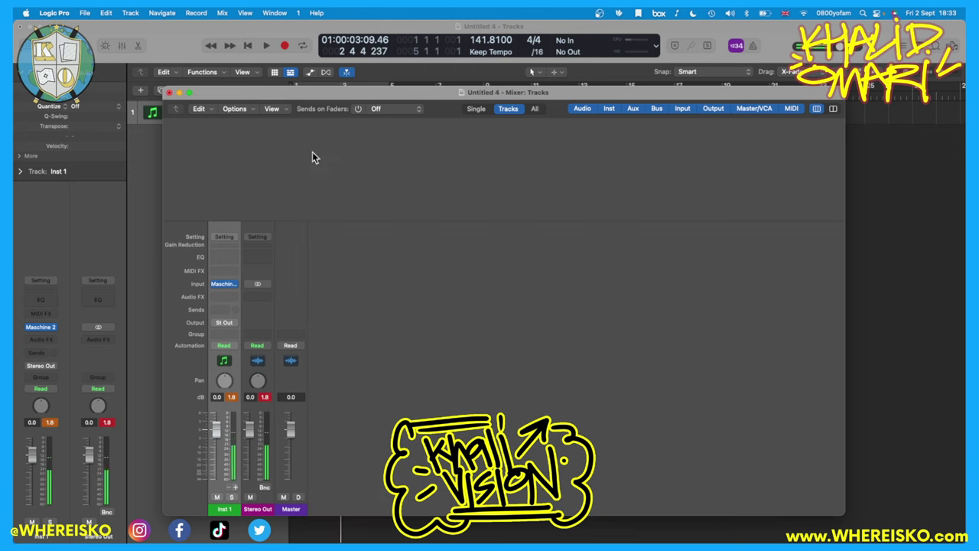
Step: Add aux channels Aux 1–15 for Maschine's extra outputs and reopen the plug-in
click(236, 487)
click(236, 487)
click(236, 486)
click(237, 486)
click(236, 487)
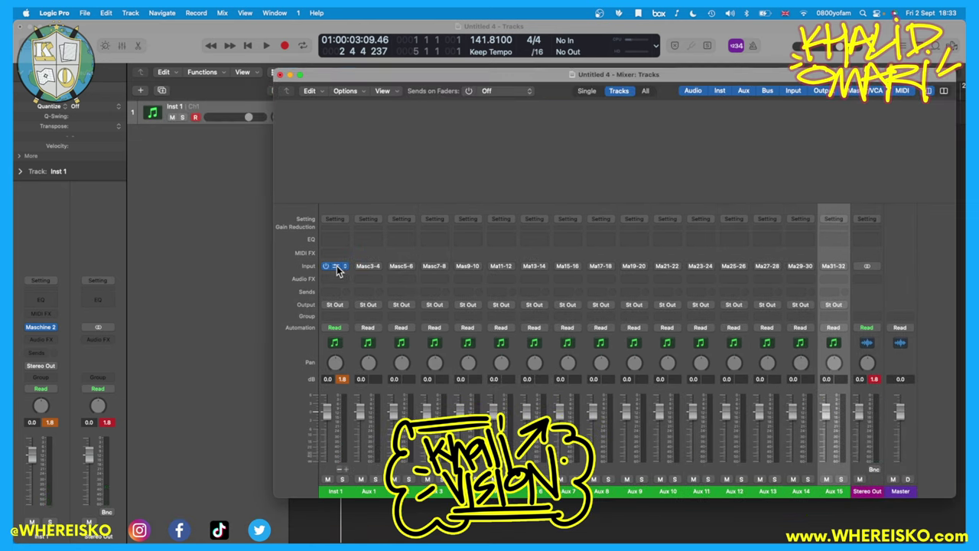
click(336, 265)
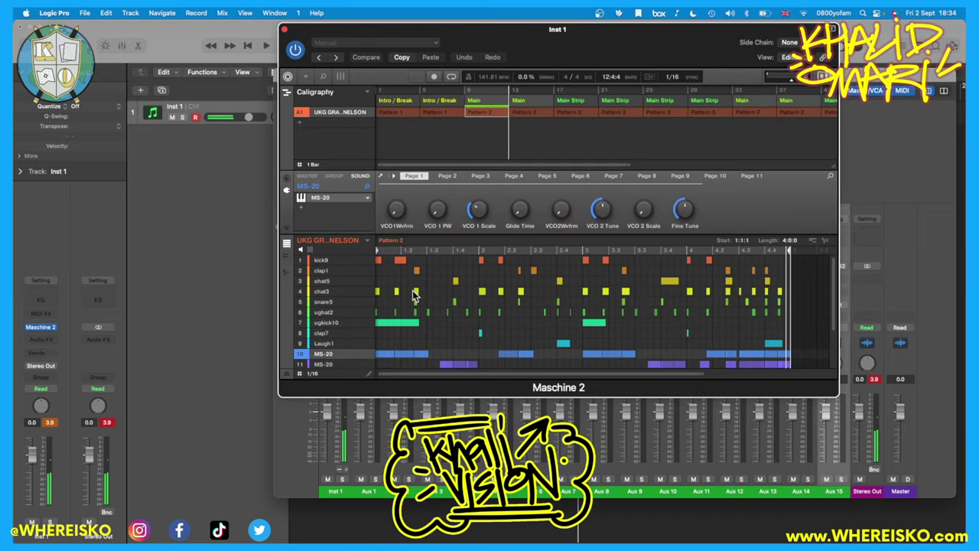
Step: Make the Laugh1 sample play to its end, audition it, and return to Maschine's mixer view
double_click(372, 491)
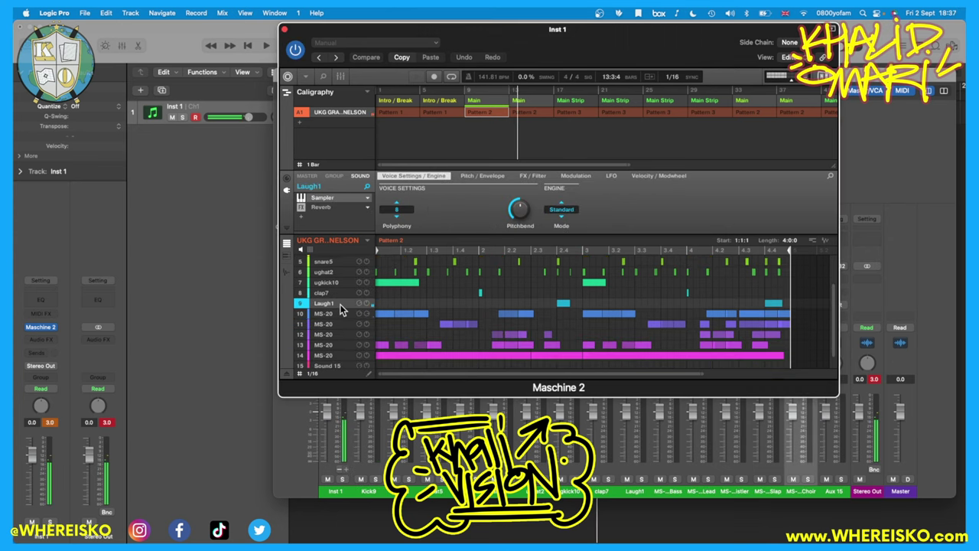
click(342, 77)
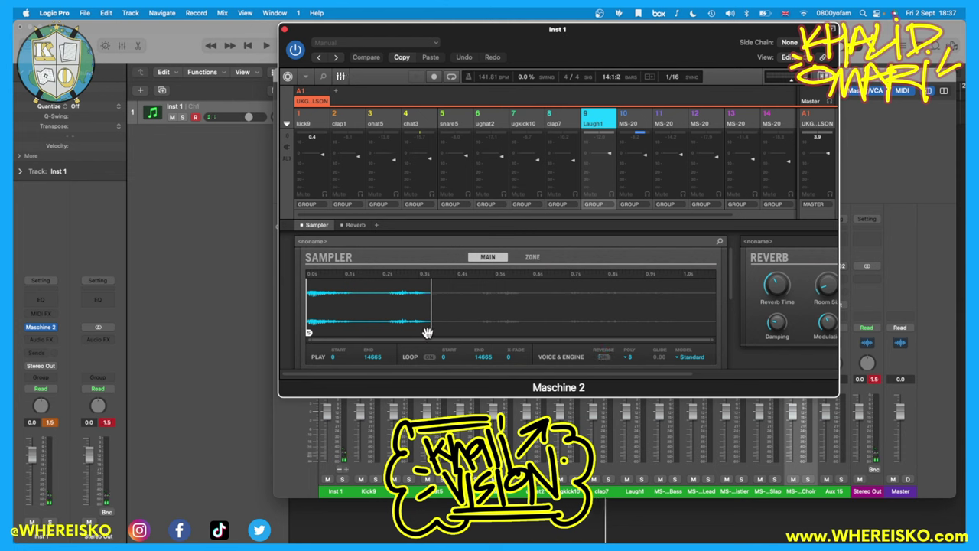
drag(427, 332, 885, 329)
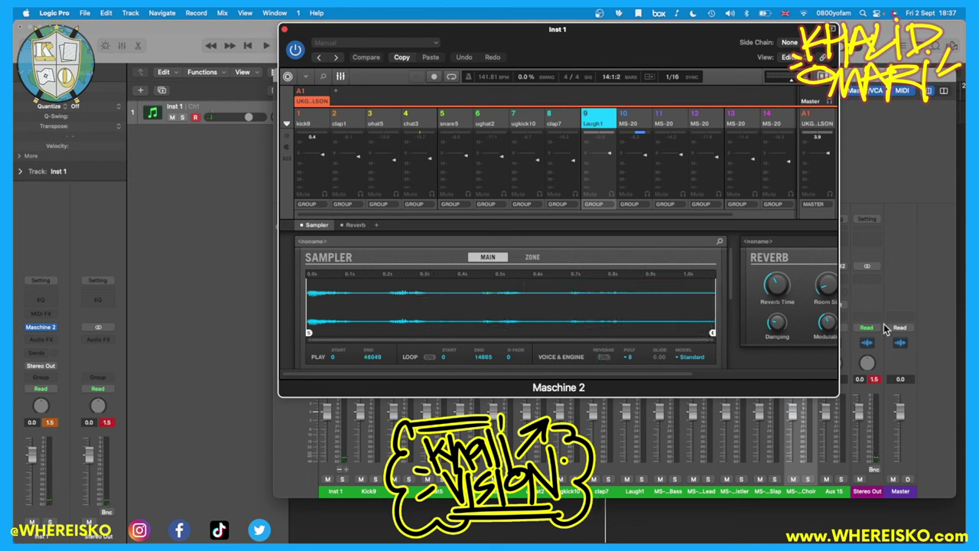
click(342, 76)
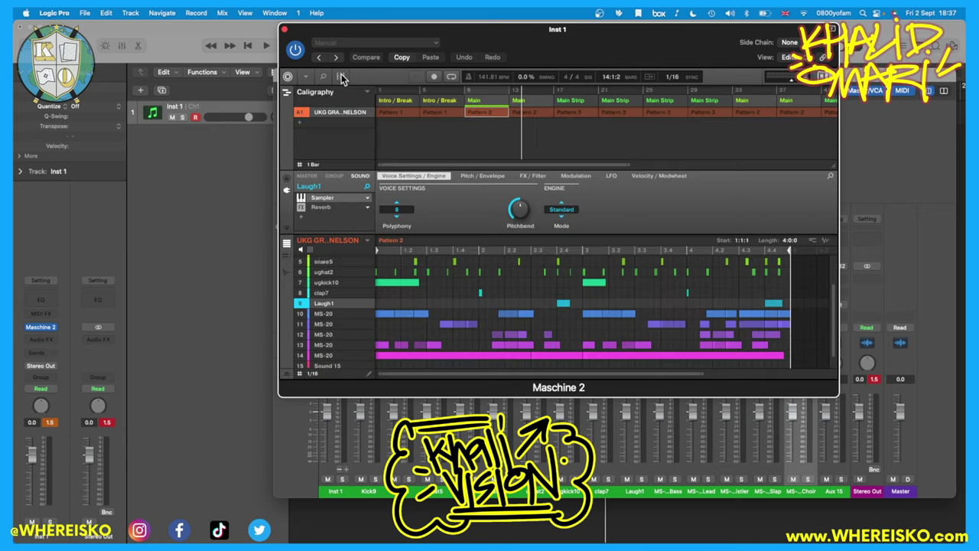
click(325, 306)
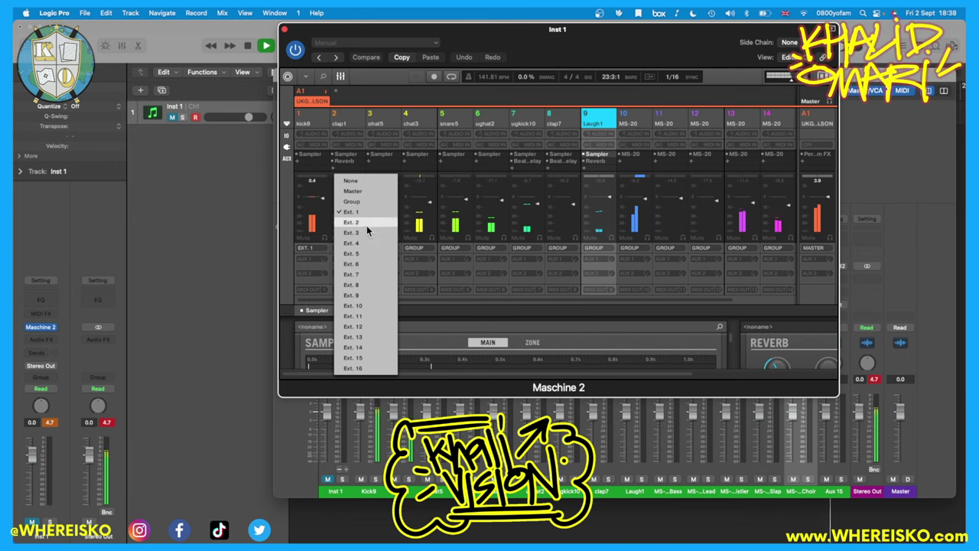
click(367, 225)
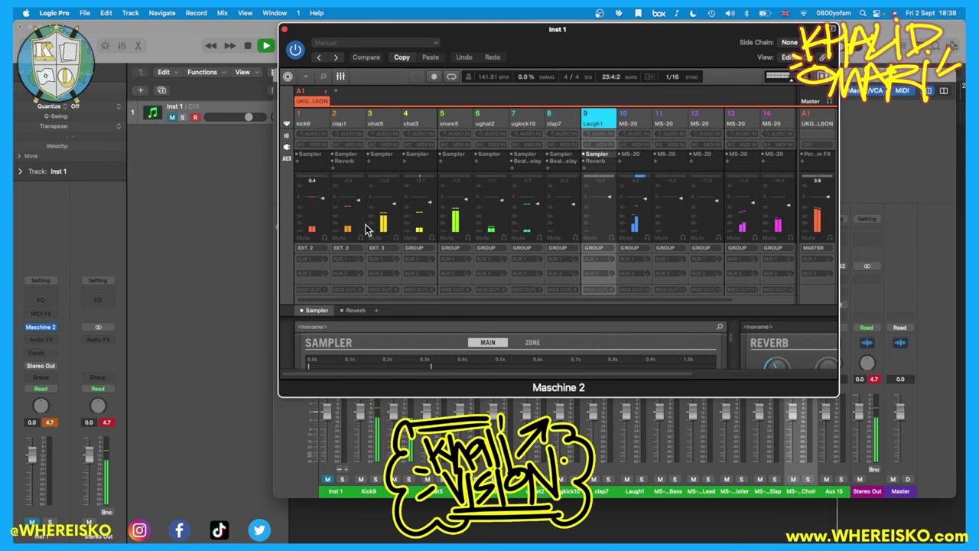
Step: Route clap1, ohat5, chat3, snare5 and ughat2 to Ext. 3 through Ext. 7
click(353, 251)
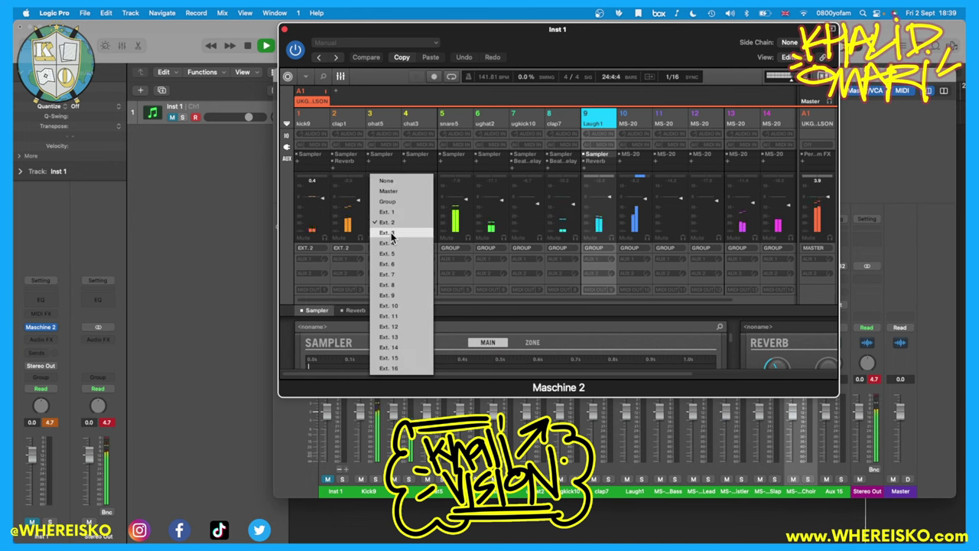
click(388, 232)
click(382, 248)
click(421, 243)
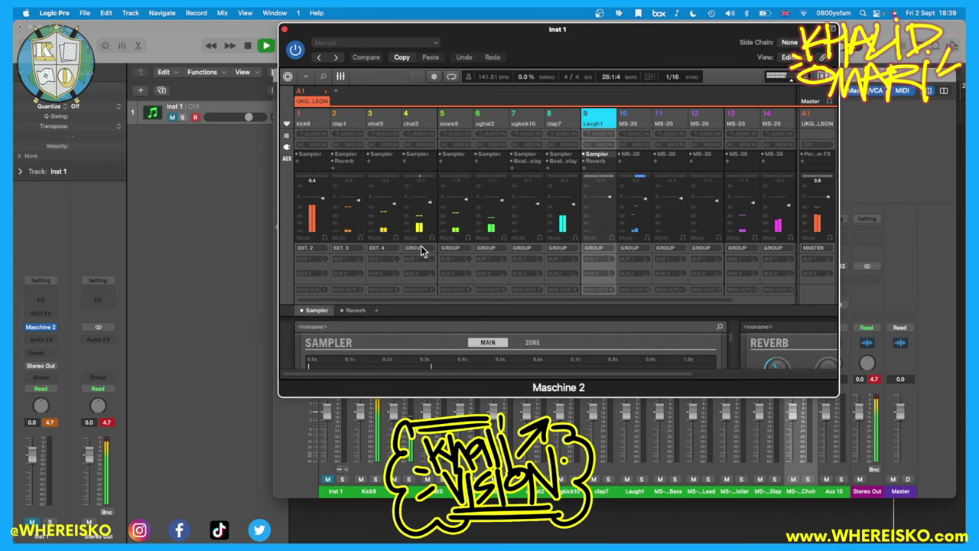
click(420, 249)
click(460, 259)
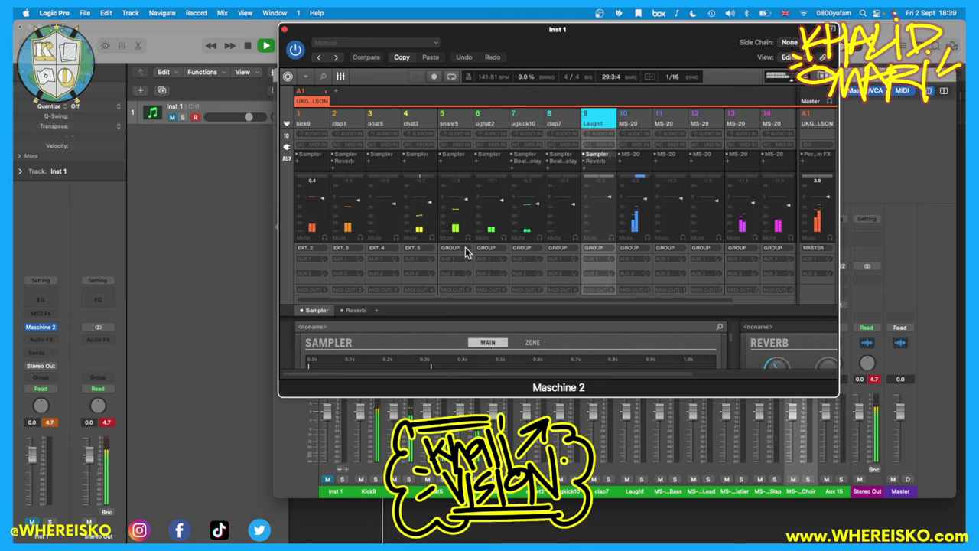
click(458, 248)
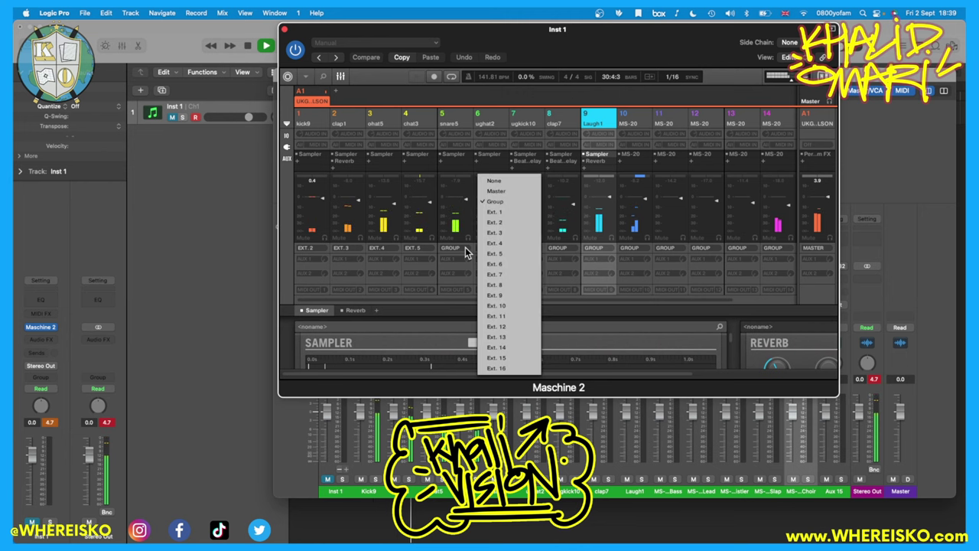
click(494, 263)
click(494, 252)
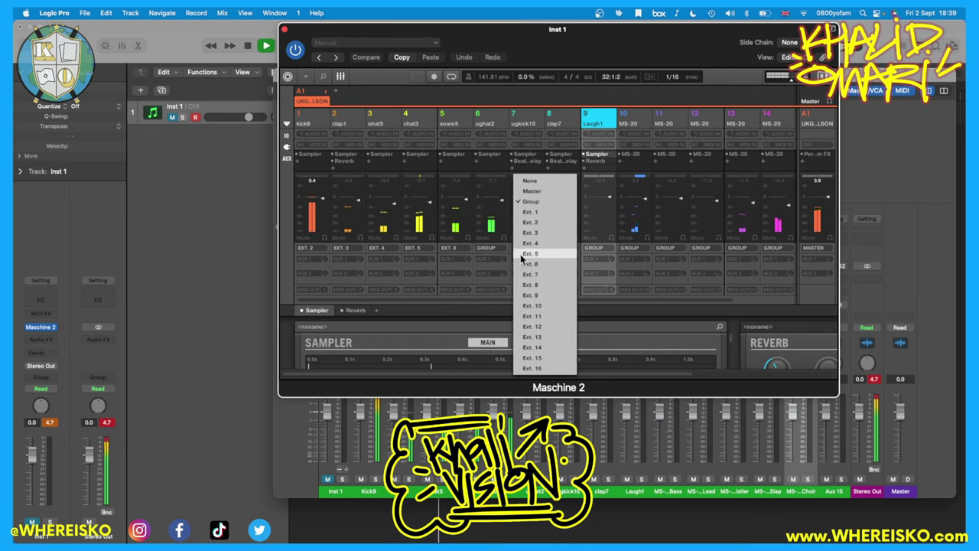
click(547, 274)
Step: Route ugkick10, clap7, Laugh1 and channels 10–12 to Ext. 8 through Ext. 13
click(538, 248)
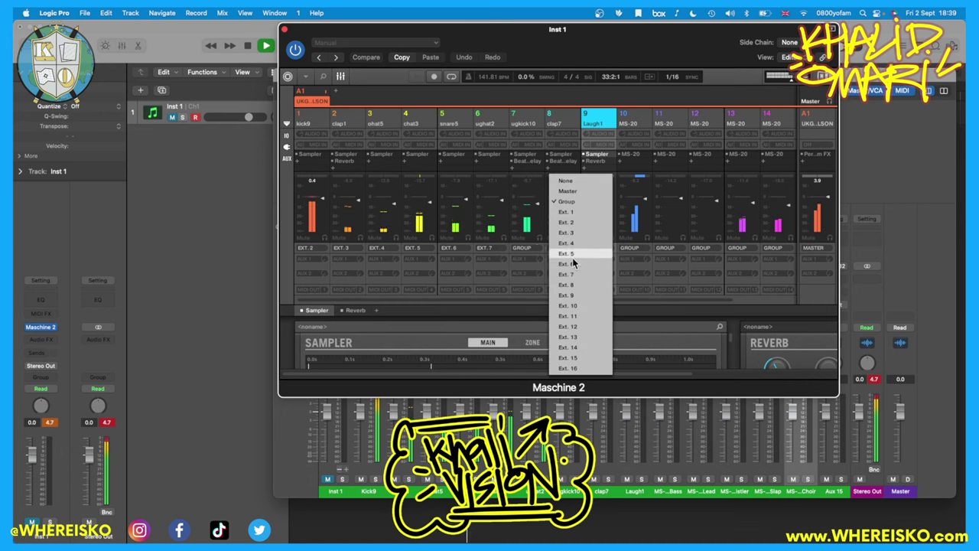
click(575, 282)
click(567, 248)
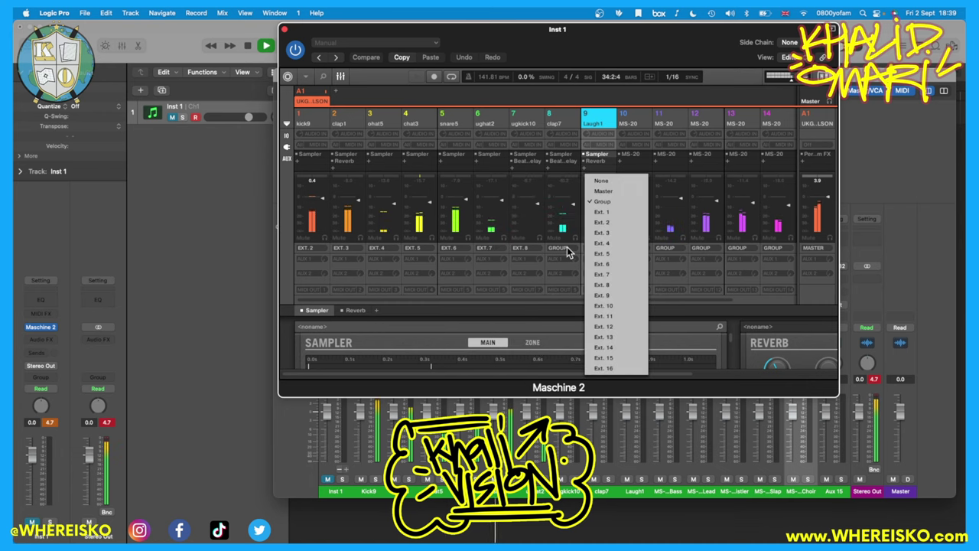
click(612, 292)
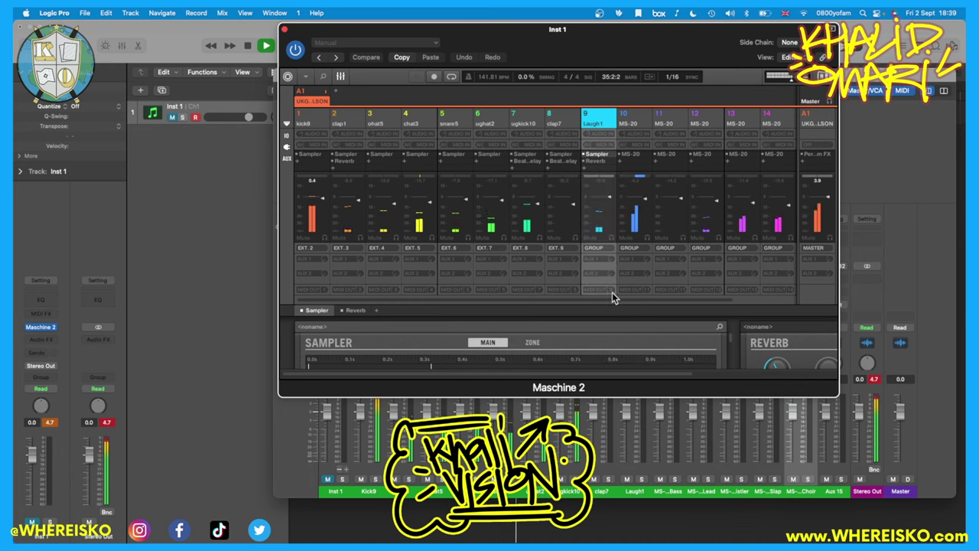
click(602, 249)
click(649, 306)
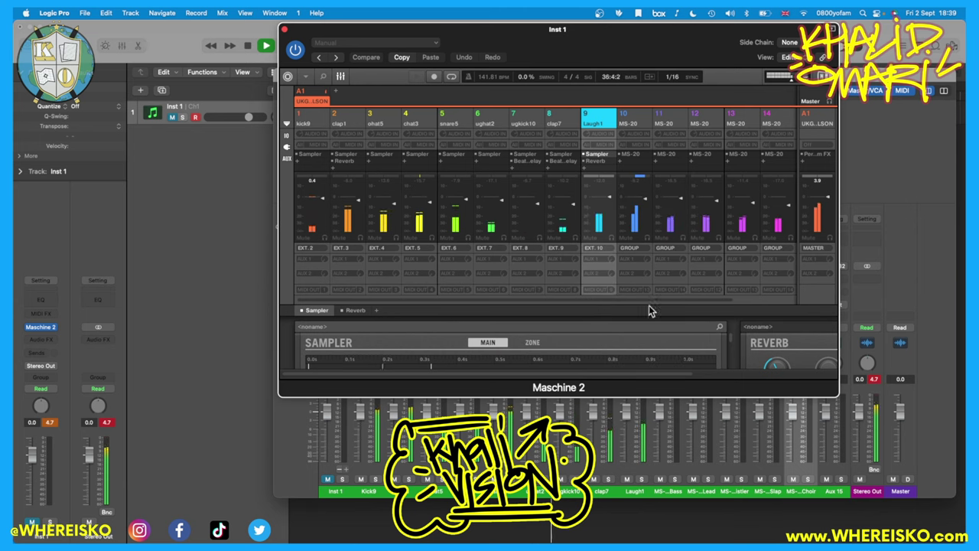
click(635, 248)
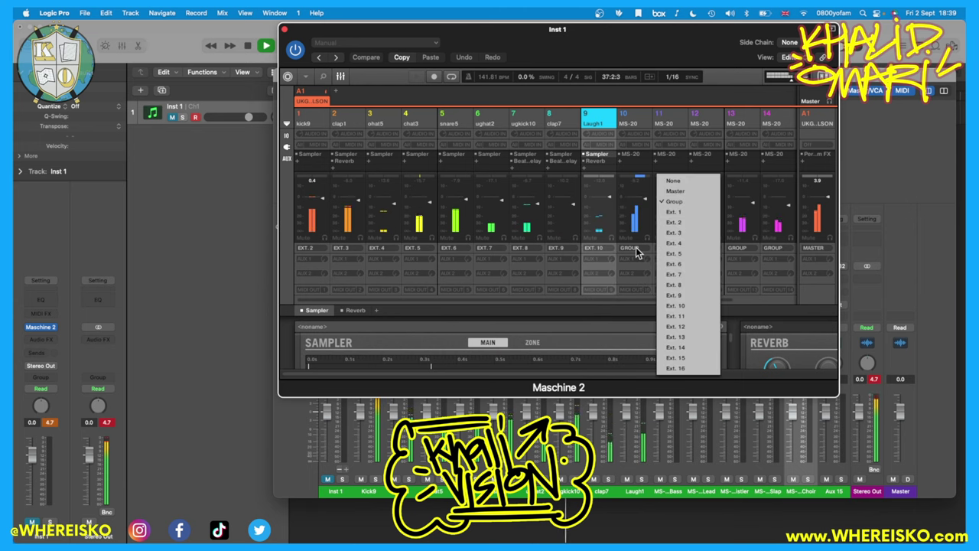
click(683, 316)
click(677, 250)
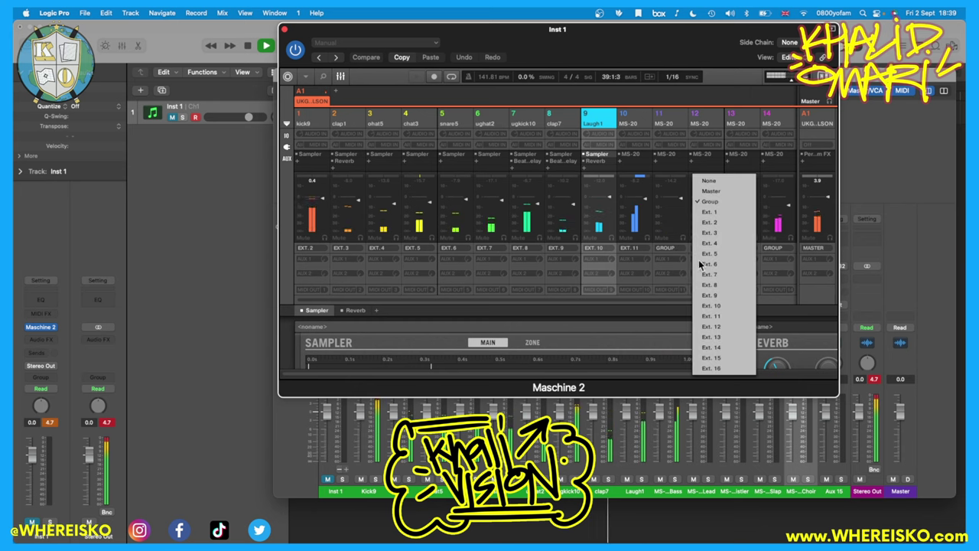
click(715, 326)
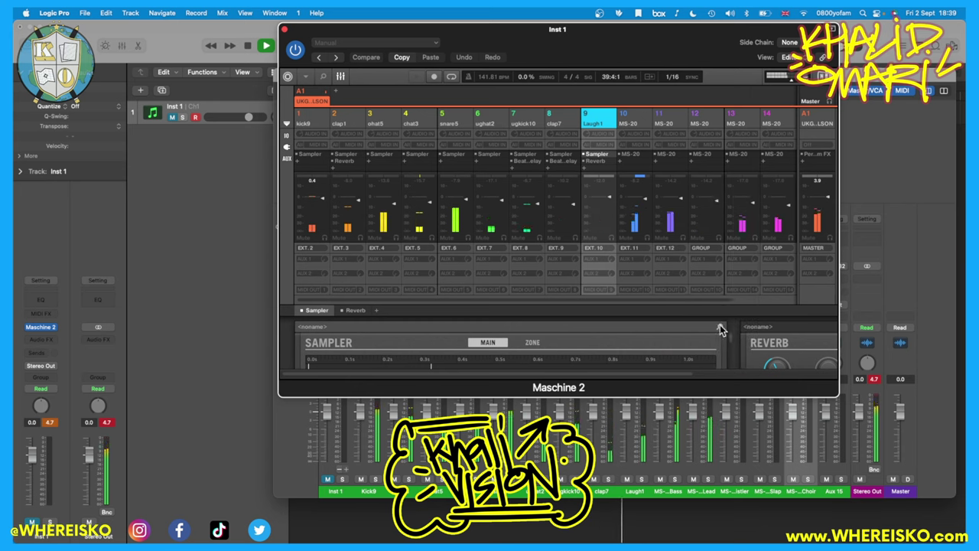
click(713, 249)
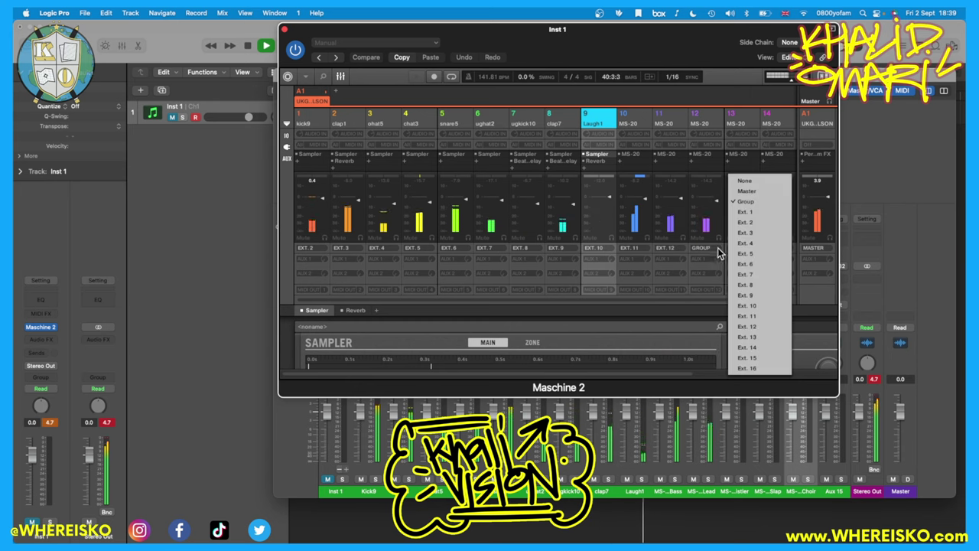
click(761, 337)
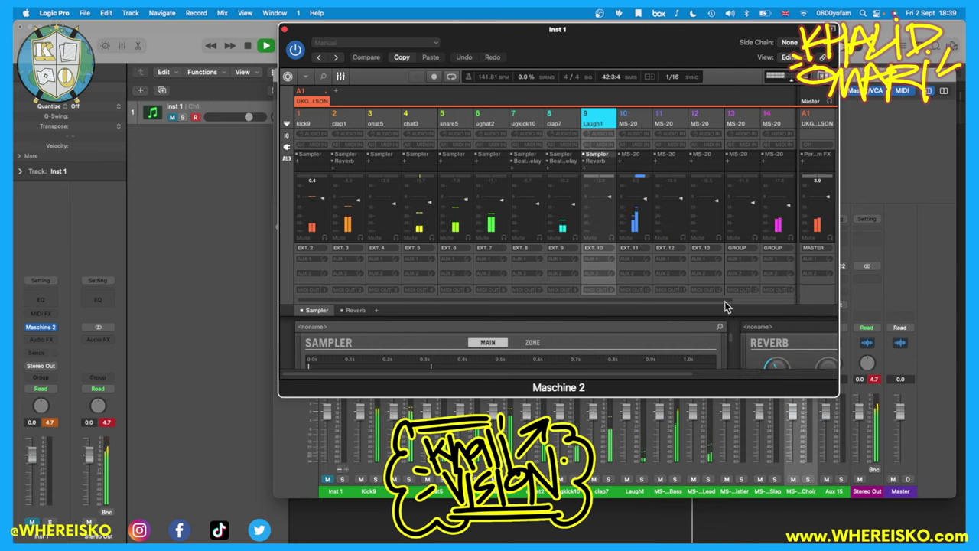
Step: Route channel 13 to Ext. 14 and channel 14 to Ext. 16
drag(726, 300, 800, 300)
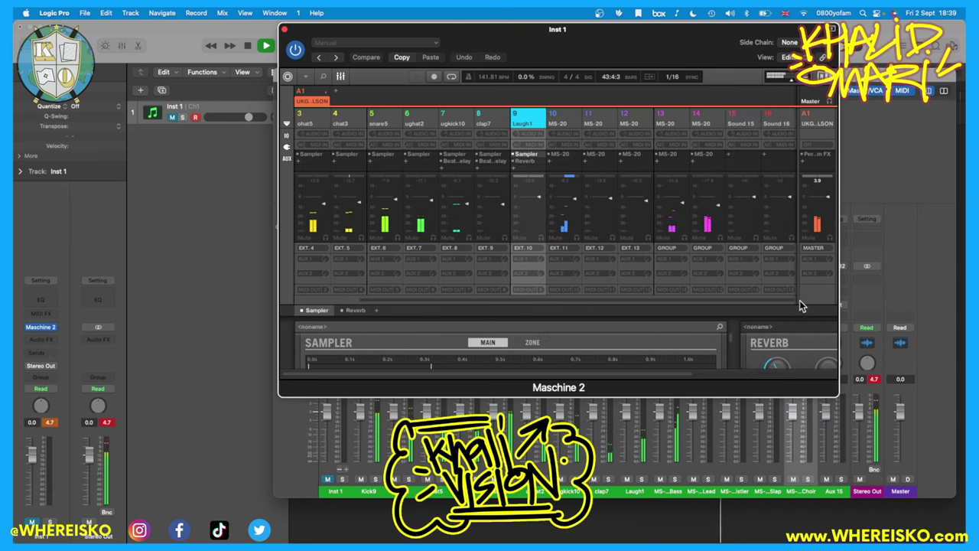
click(675, 248)
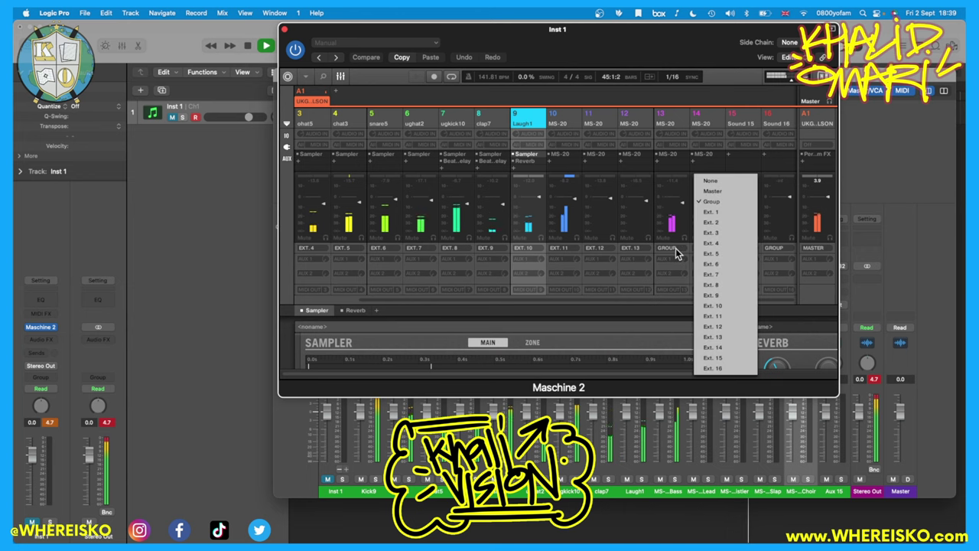
click(728, 346)
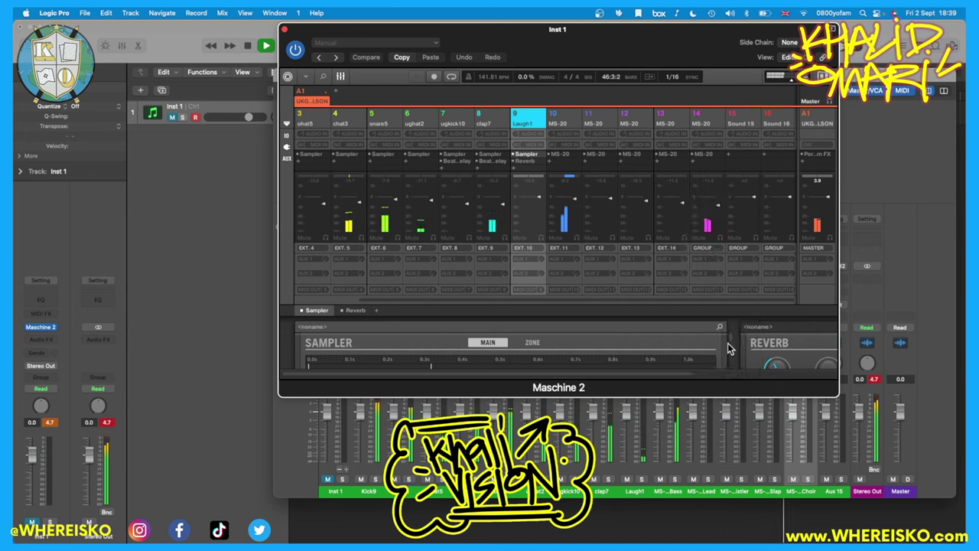
click(715, 247)
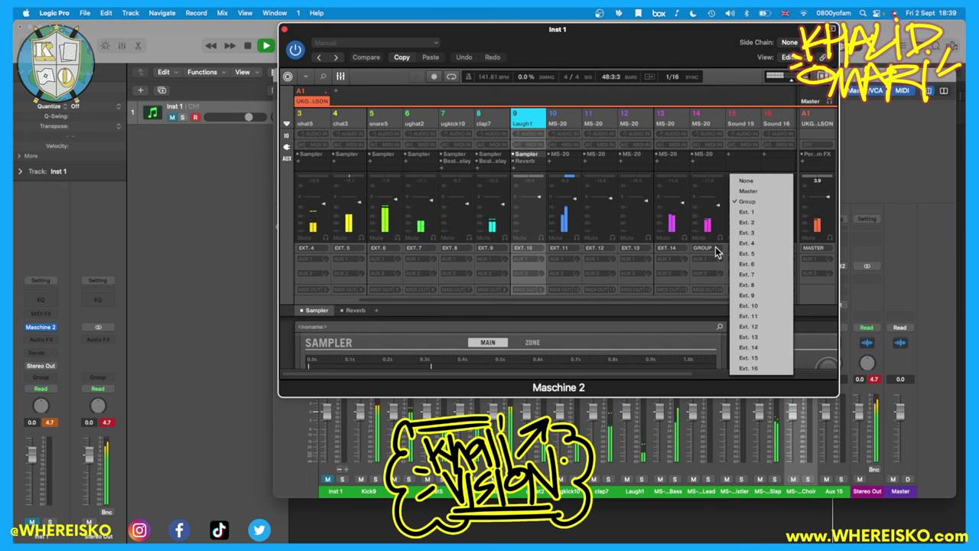
click(761, 368)
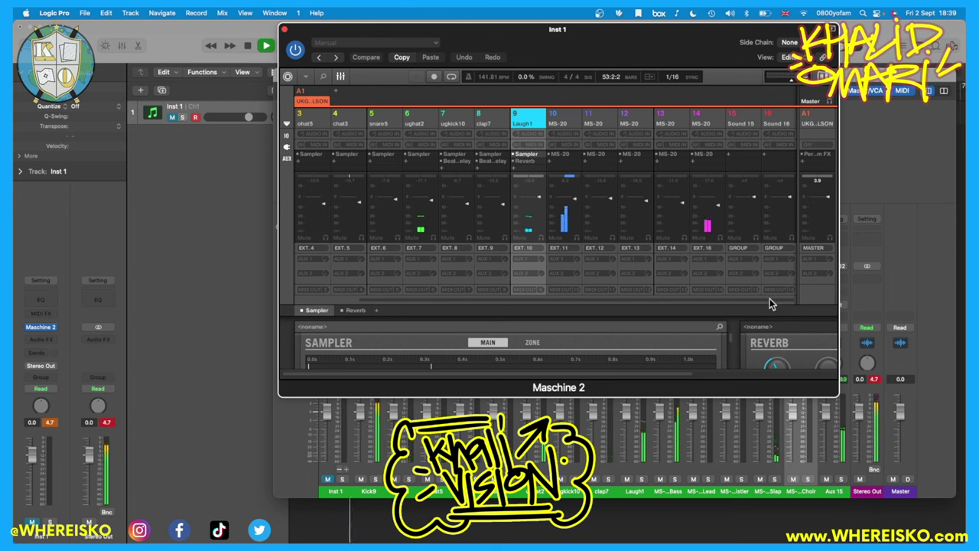
drag(768, 298, 637, 293)
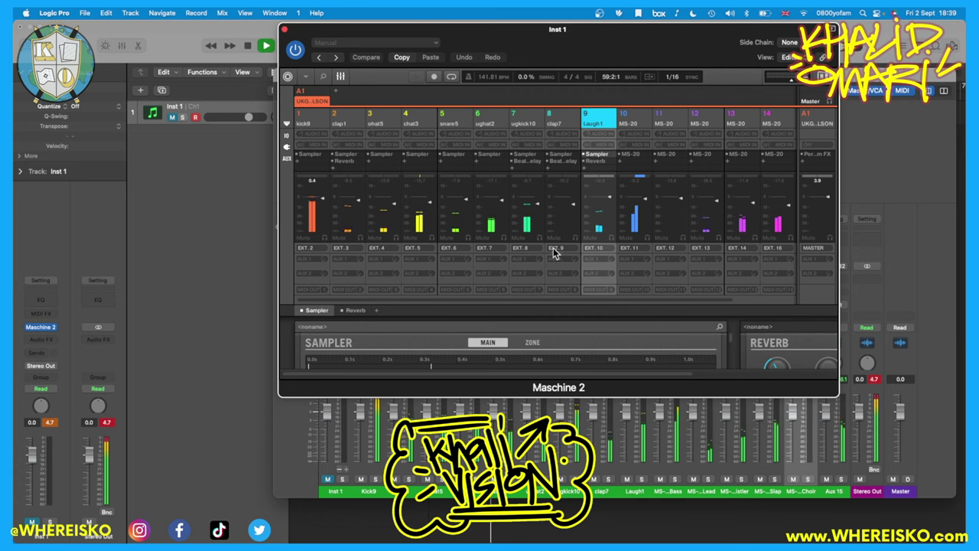
Step: Reopen the Maschine plug-in, reroute channel 14 to Ext. 15, and start playback
click(285, 31)
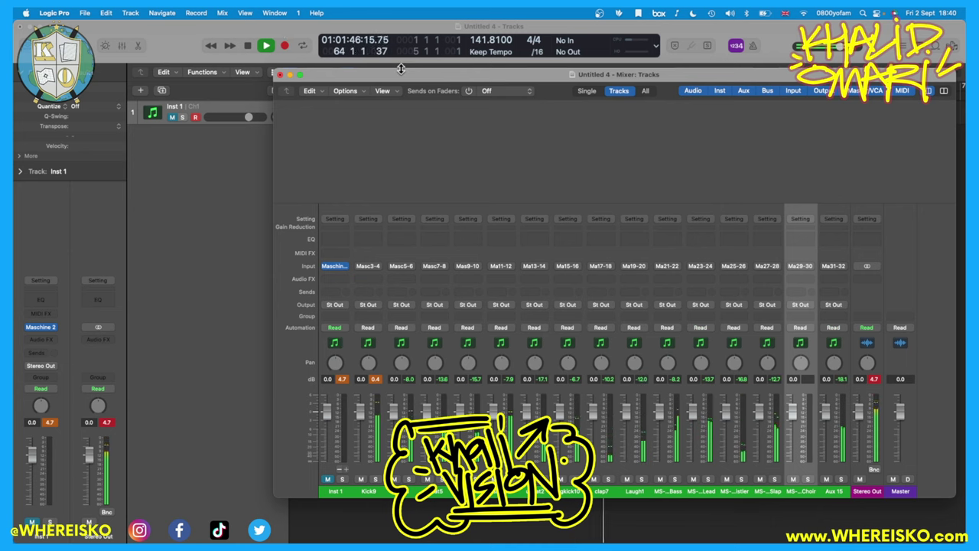
drag(399, 73, 397, 73)
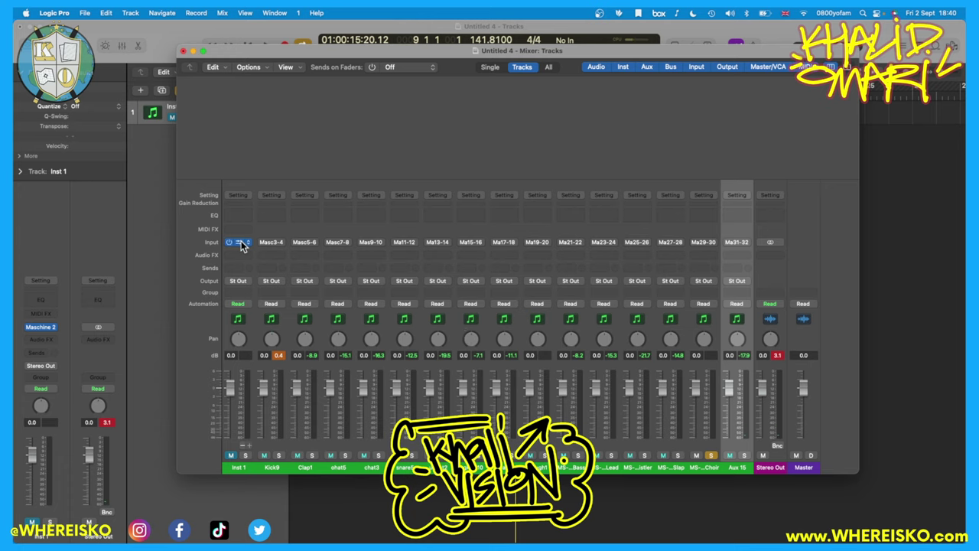
click(240, 241)
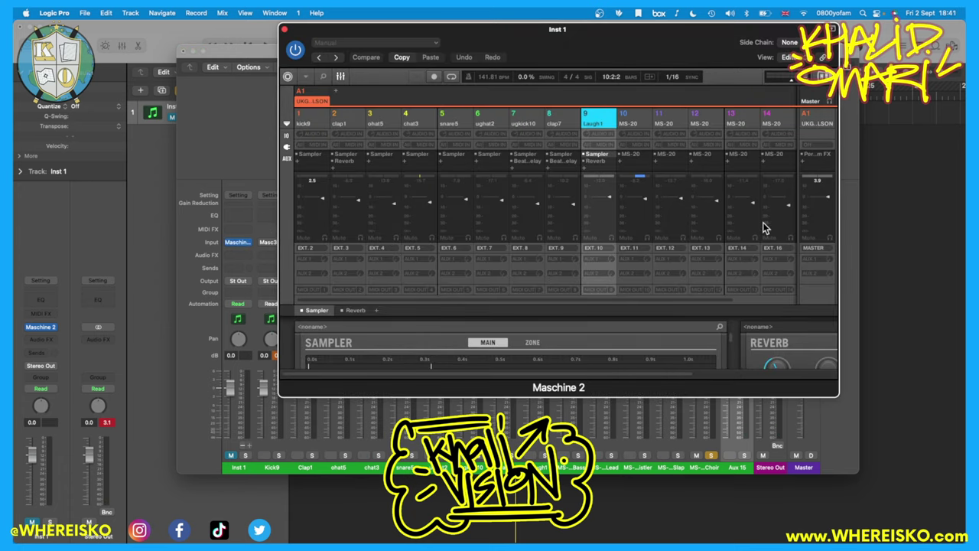
click(778, 249)
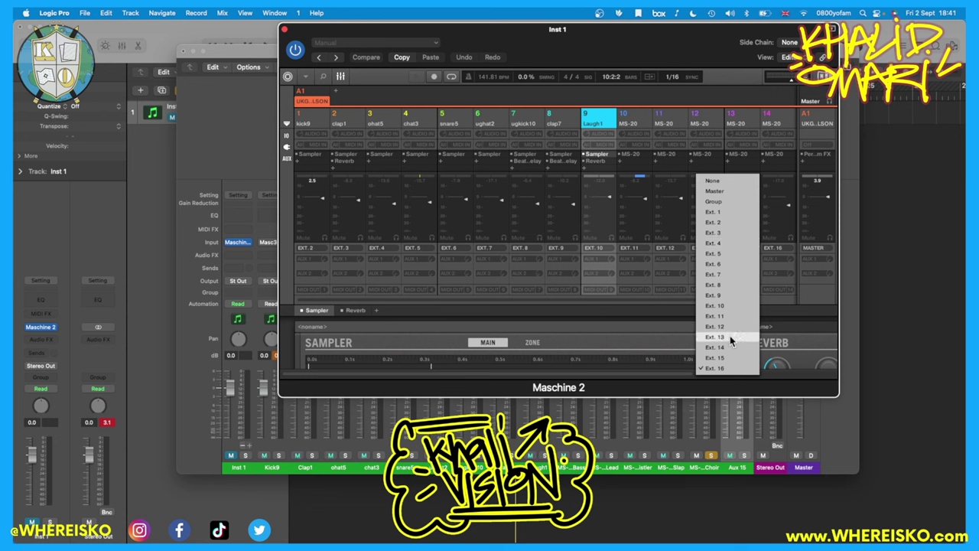
click(729, 357)
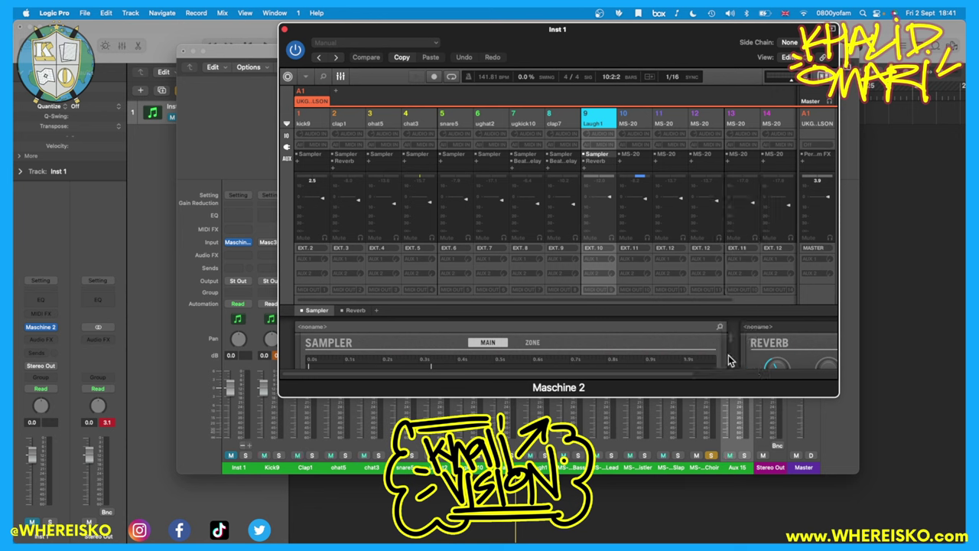
key(space)
click(712, 454)
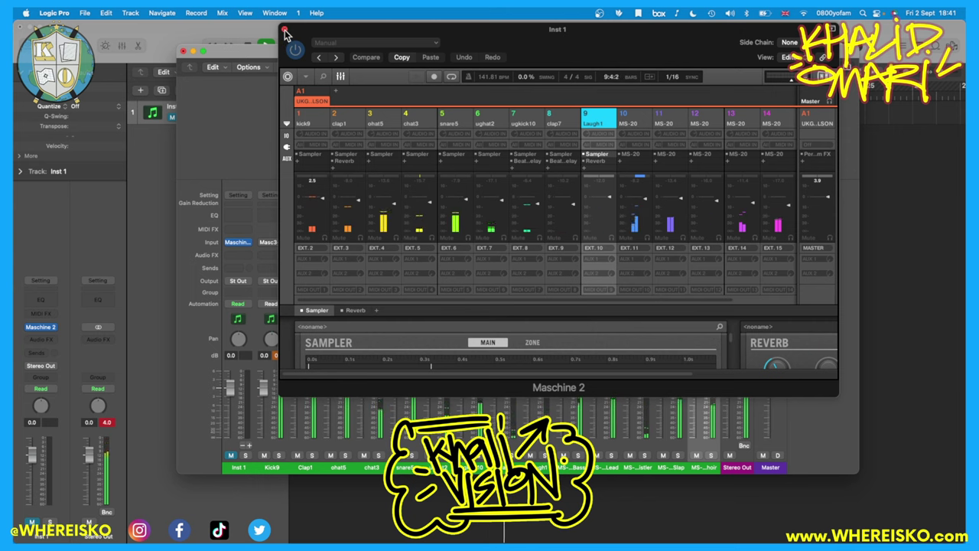
Step: Close the Maschine plug-in, extend the cycle range to end at bar 13, and play the cycle
click(284, 30)
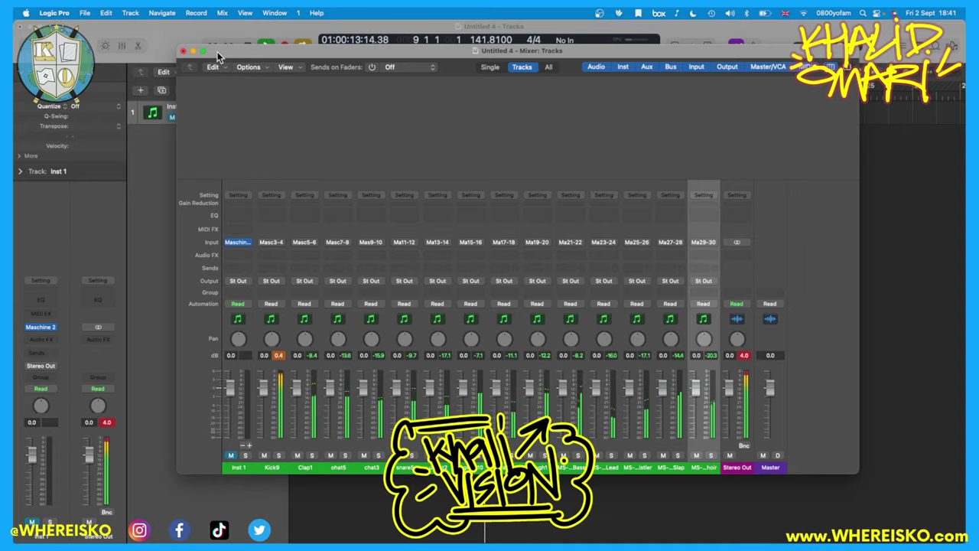
drag(205, 50, 255, 147)
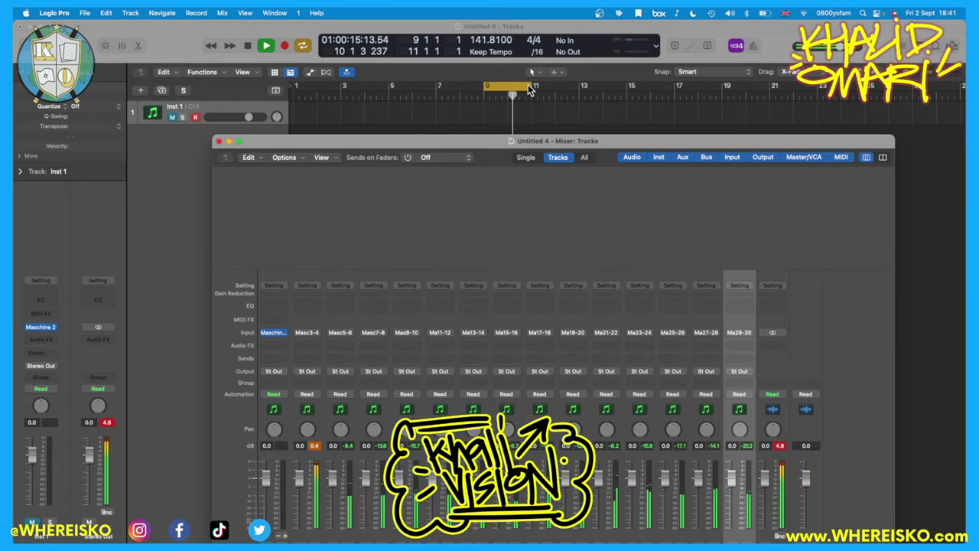
key(space)
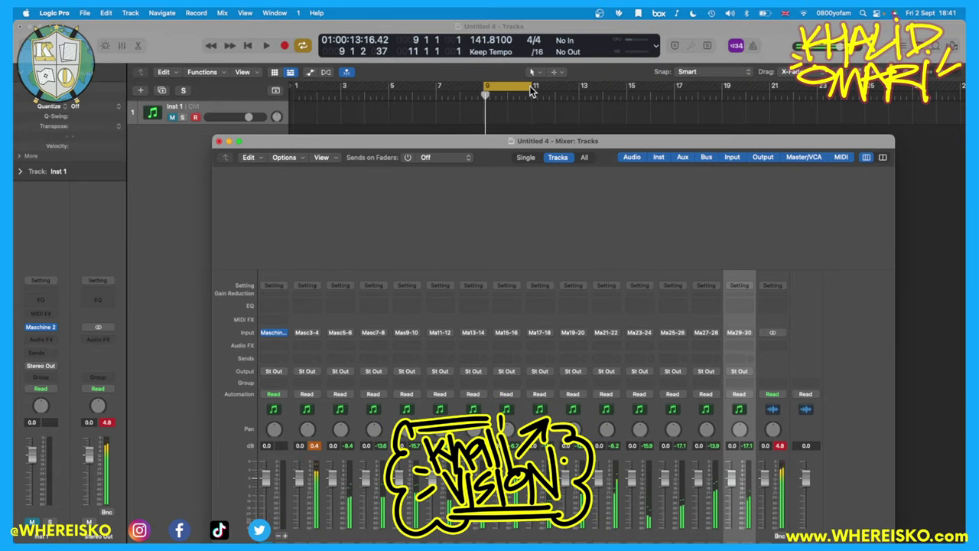
key(x)
drag(534, 91, 581, 86)
key(space)
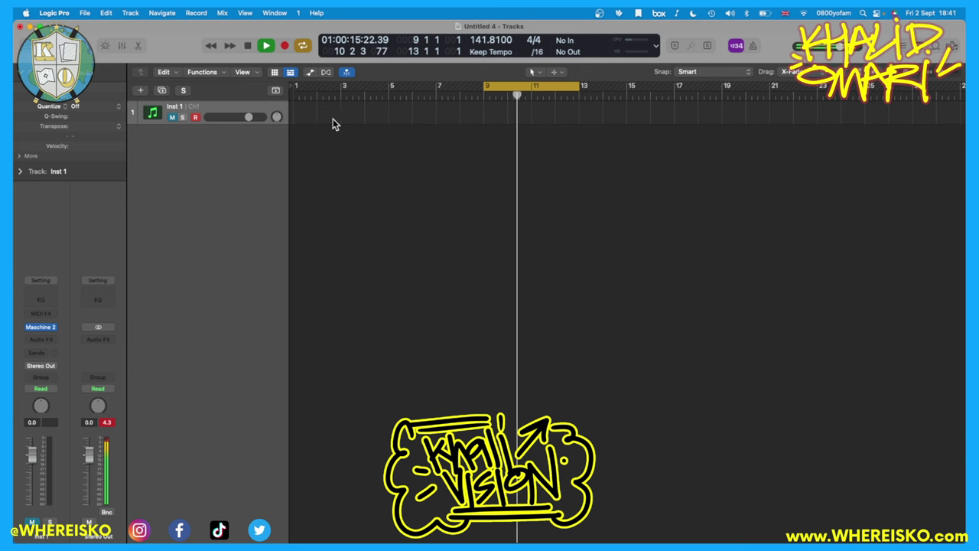
Step: Bring up the Mixer as a floating window and select strips Kick9 through the choir strip
key(x)
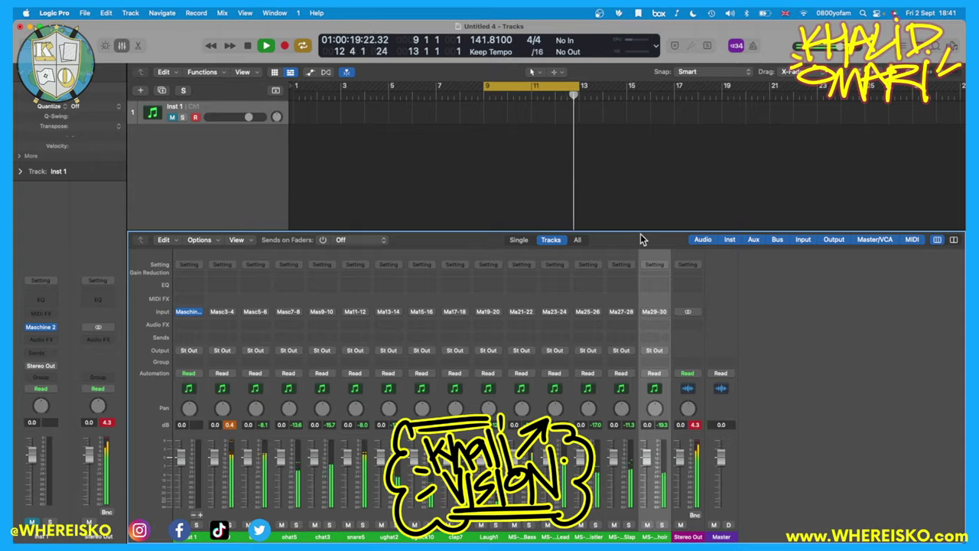
key(cmd+2)
key(ctrl+Up)
click(685, 147)
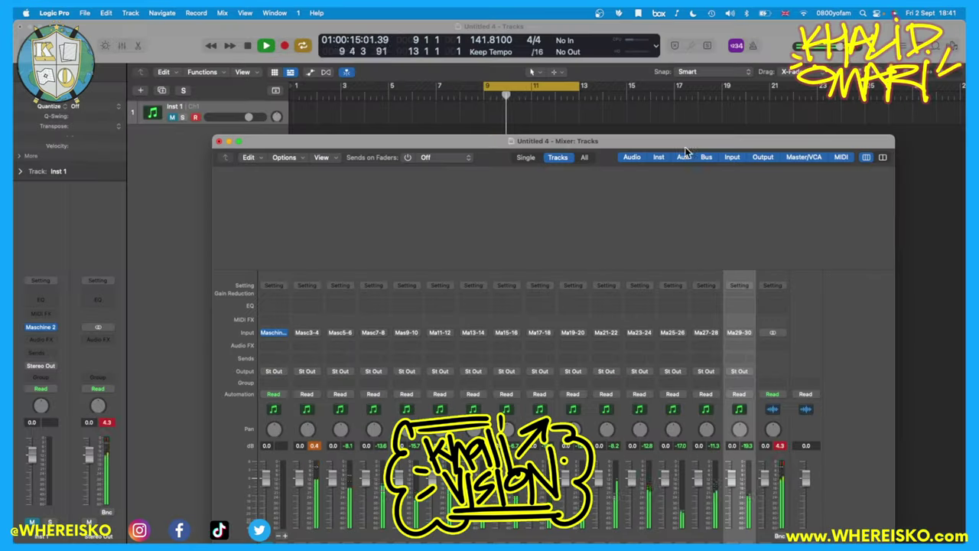
drag(648, 140, 684, 75)
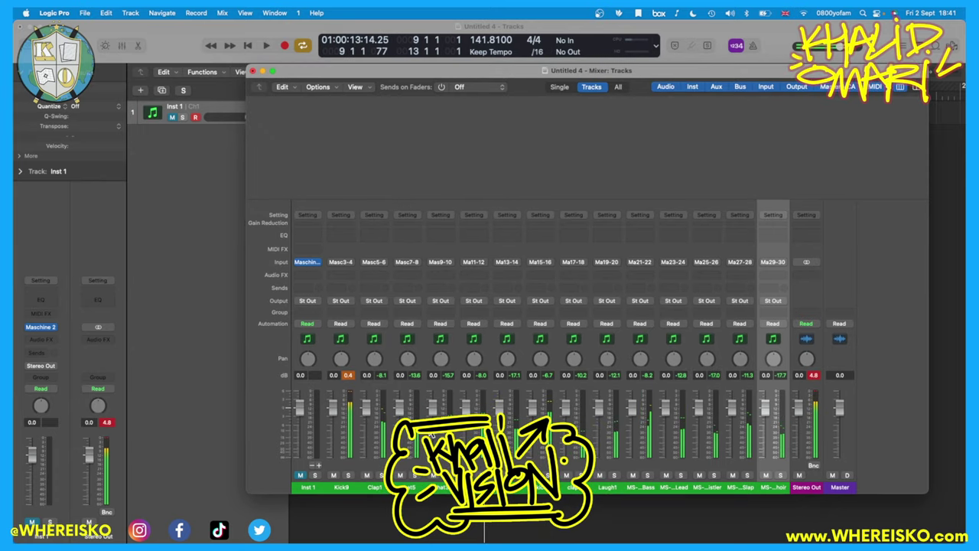
click(349, 485)
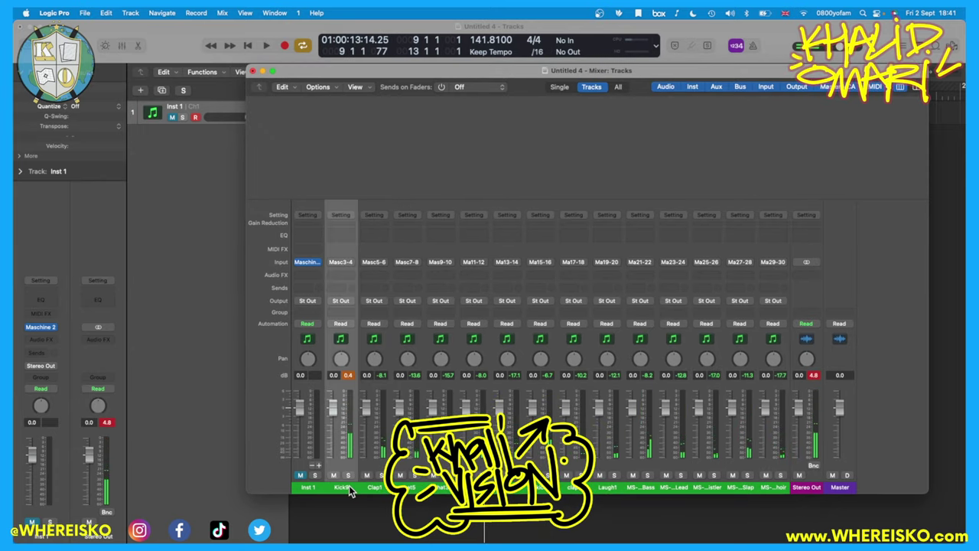
shift+click(777, 488)
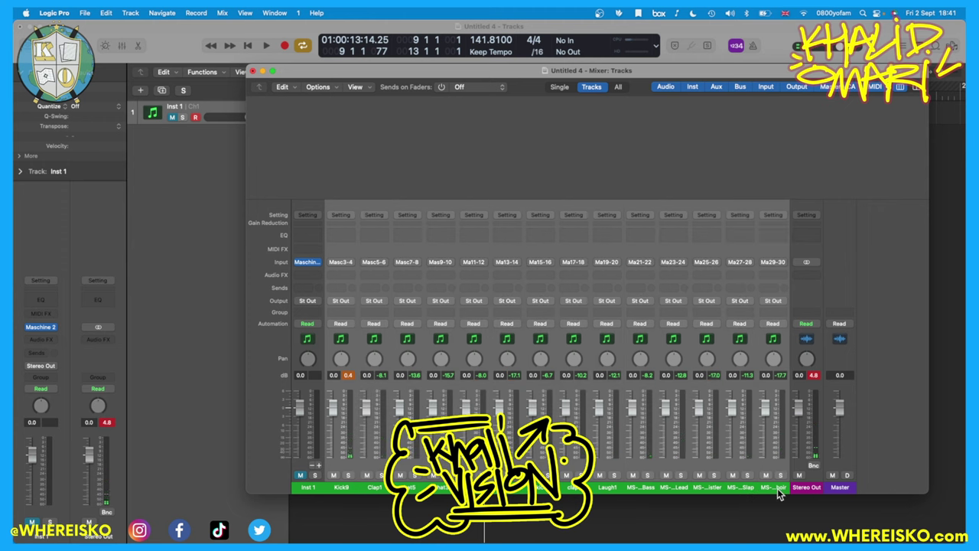
Step: Create tracks from the selected strips, close the Mixer, and play and stop to check signal
right_click(342, 487)
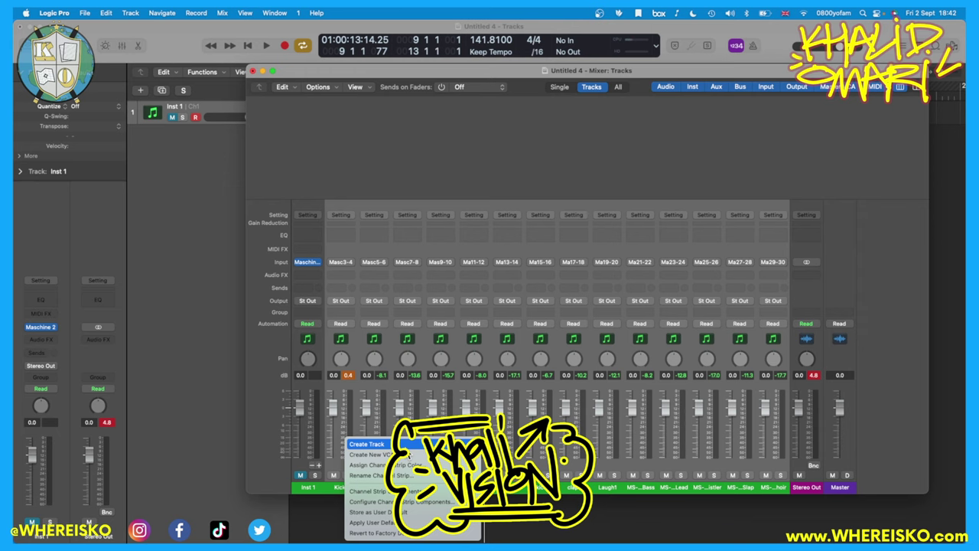
click(407, 447)
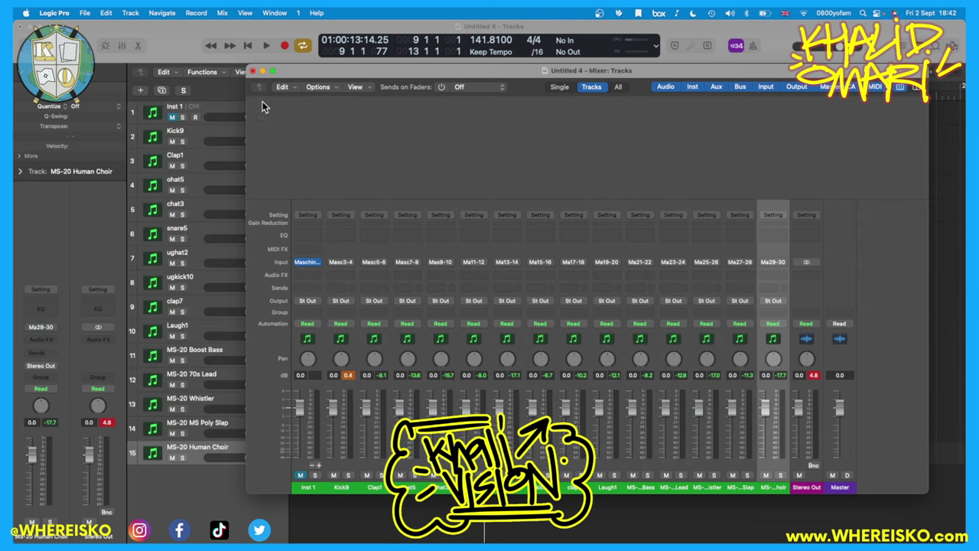
click(254, 71)
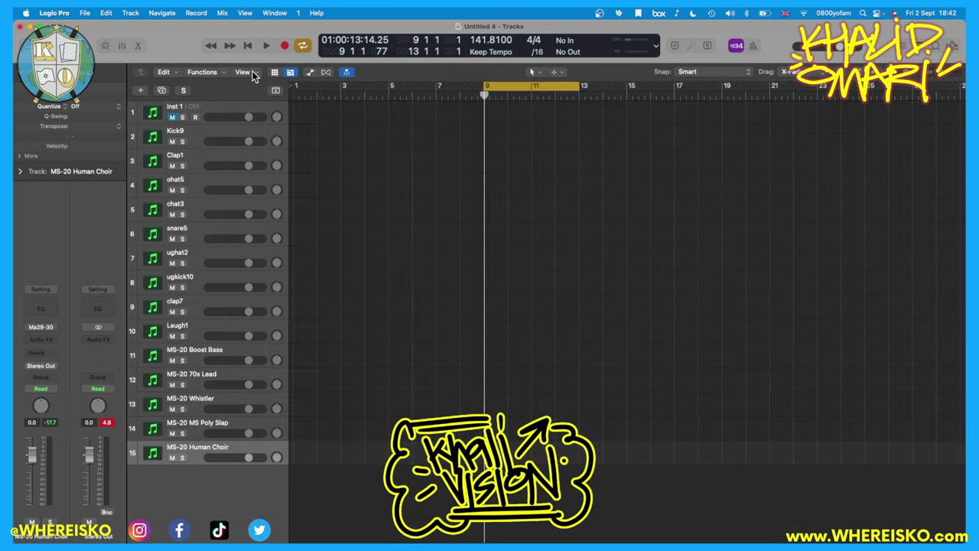
key(space)
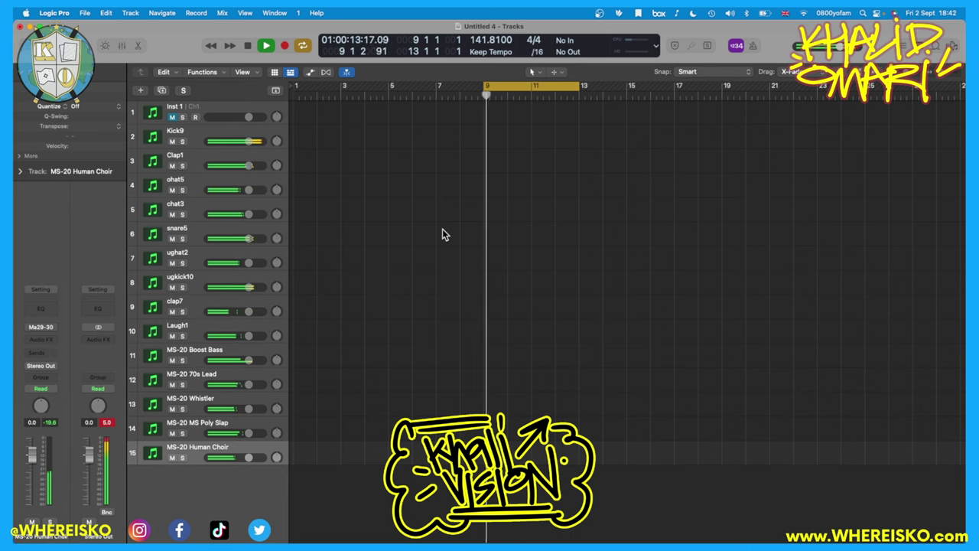
key(space)
key(super+s)
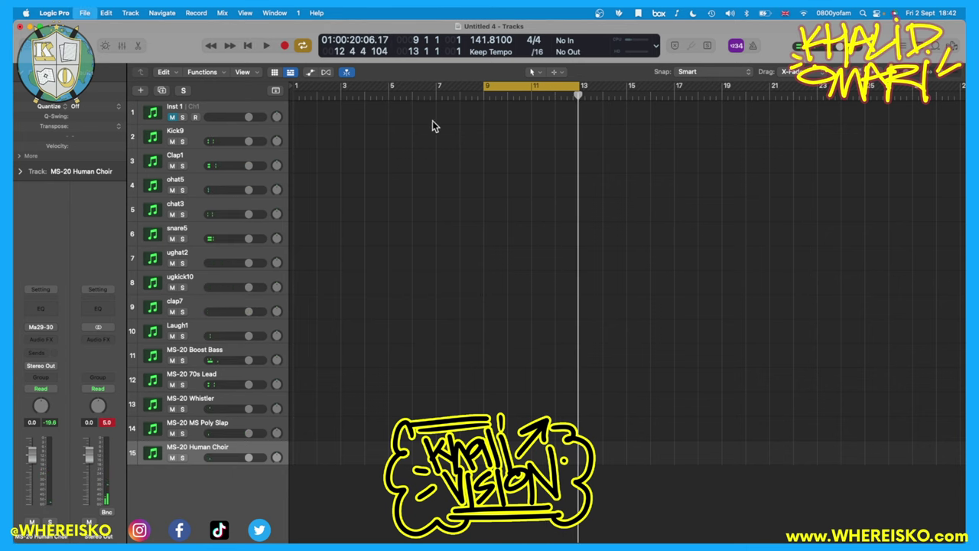
Step: Create a 'Maschine Mixdowns' folder inside LPX and save the project there as 'Caligraphy'
click(279, 208)
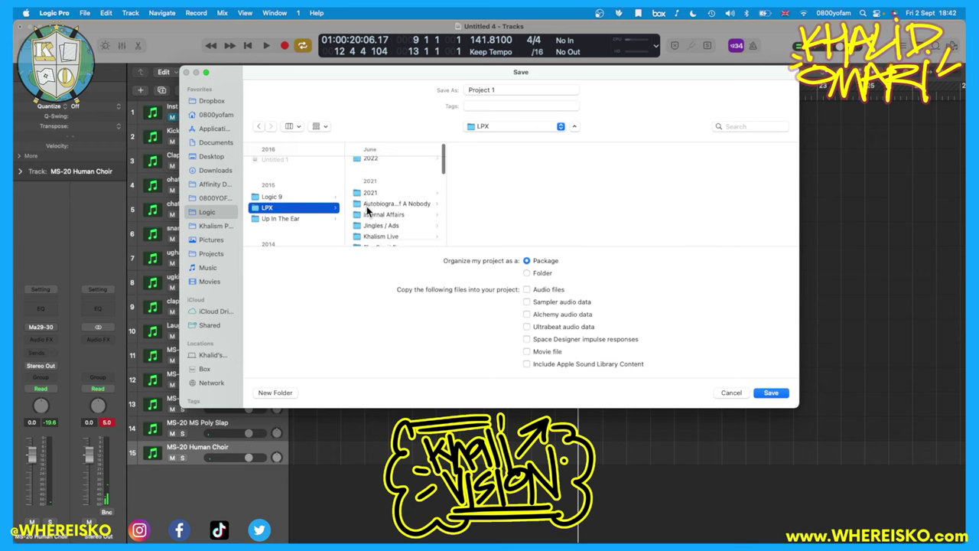
click(275, 393)
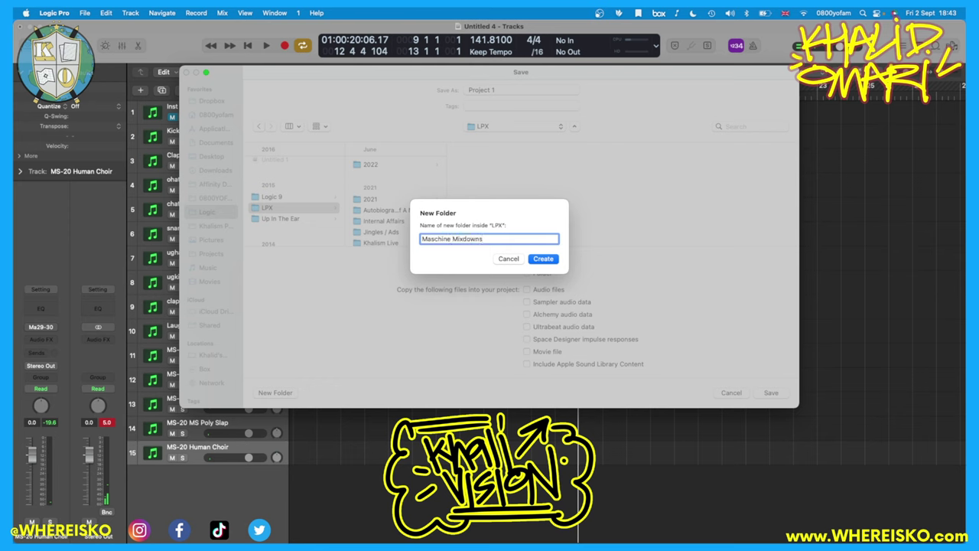
key(Return)
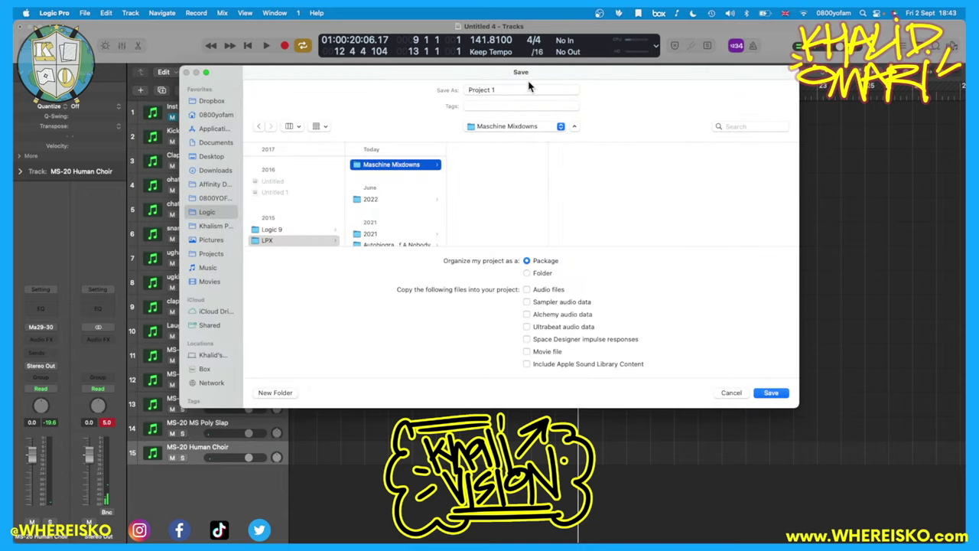
click(514, 88)
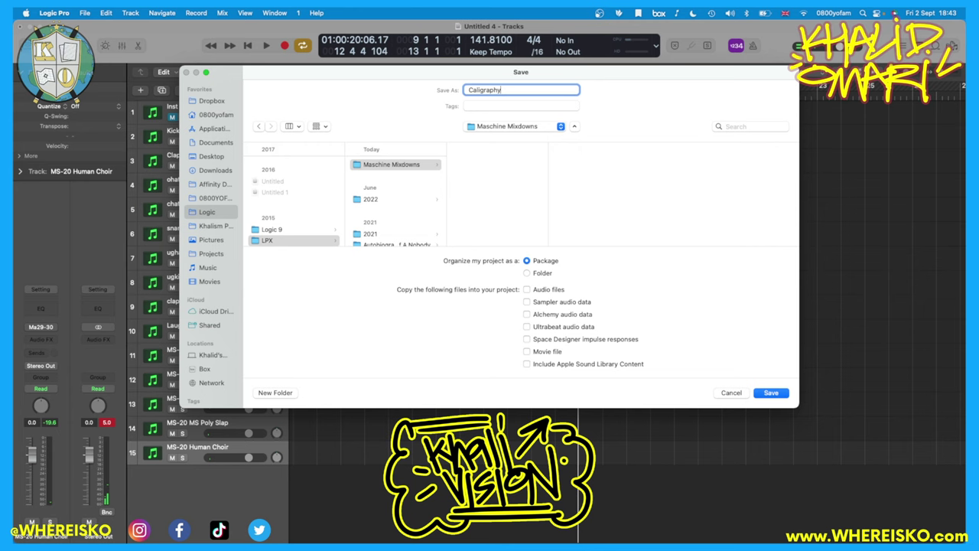
key(Return)
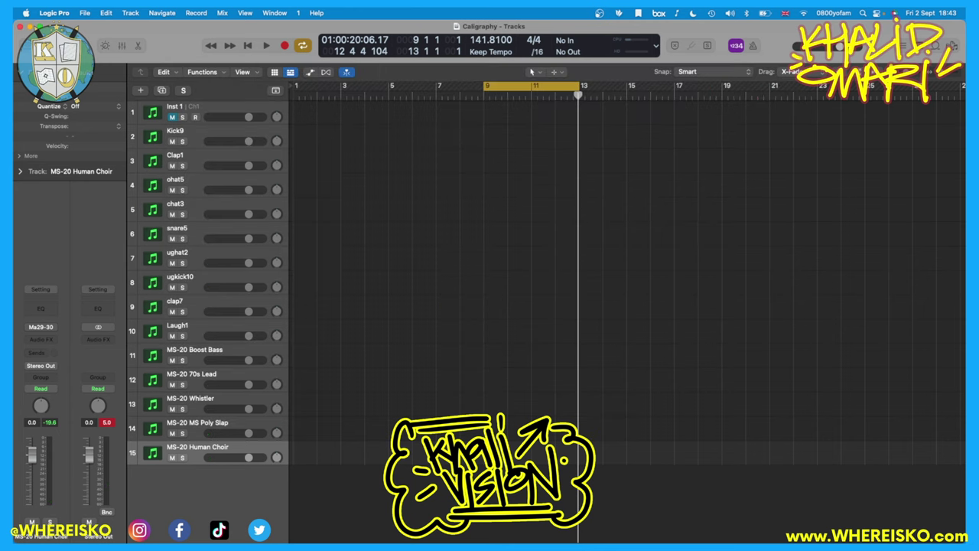
Step: Start playback and open the Maschine 2 plug-in on Inst 1 in Arrange view
click(360, 112)
key(space)
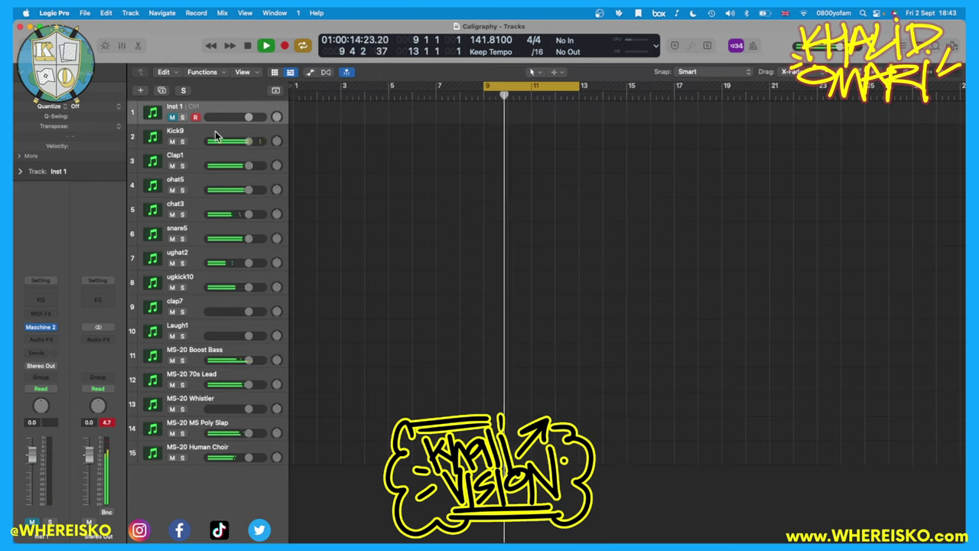
click(42, 329)
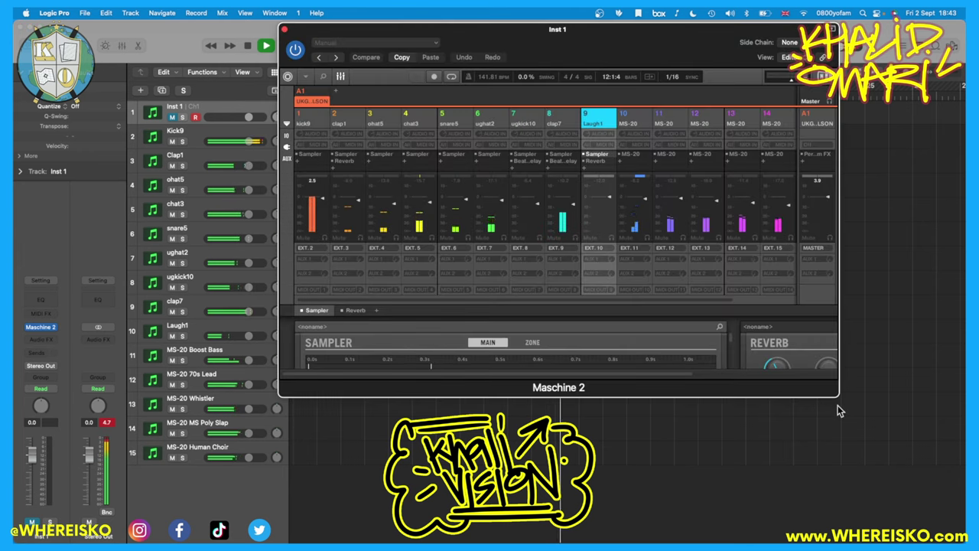
click(340, 76)
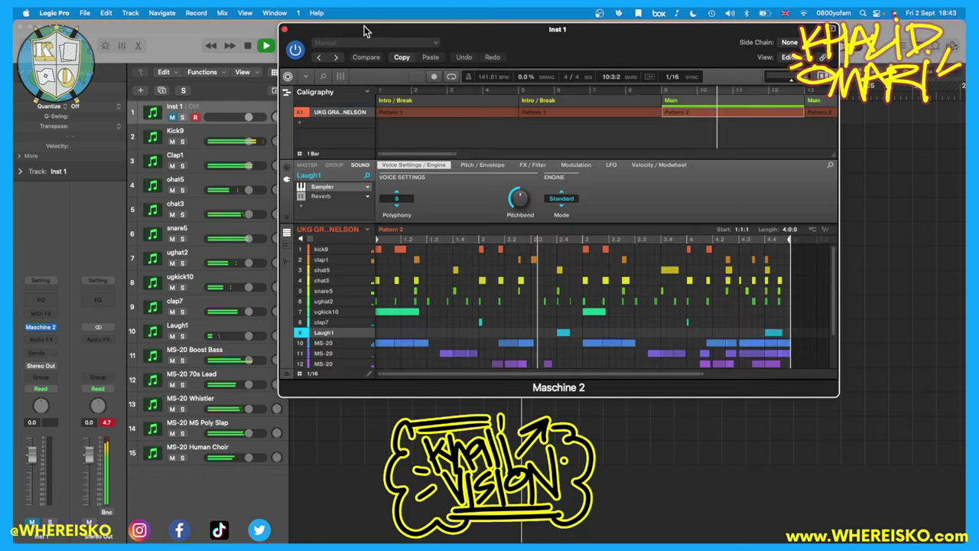
Step: Move the Maschine window aside and drag Pattern 2 onto Logic's tracks at bar 1
drag(363, 31, 454, 159)
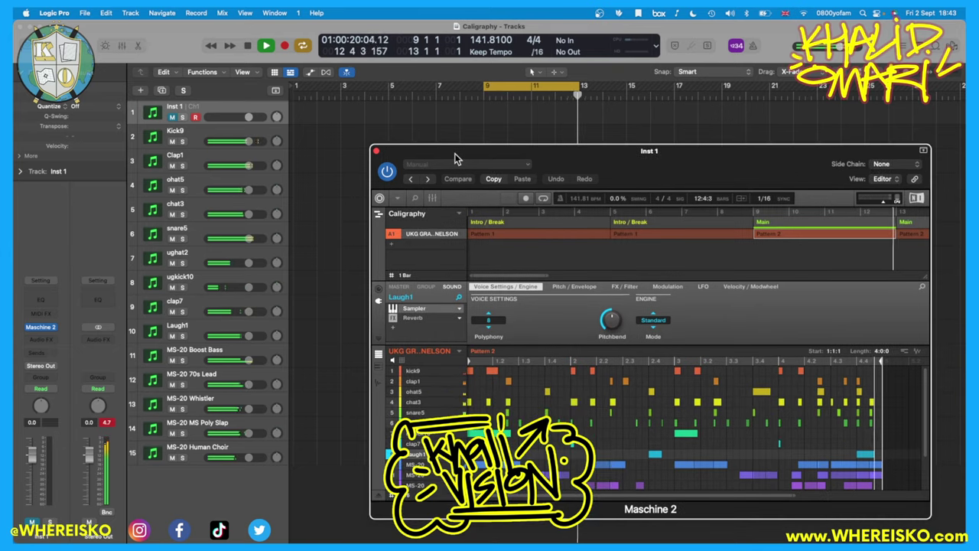
key(space)
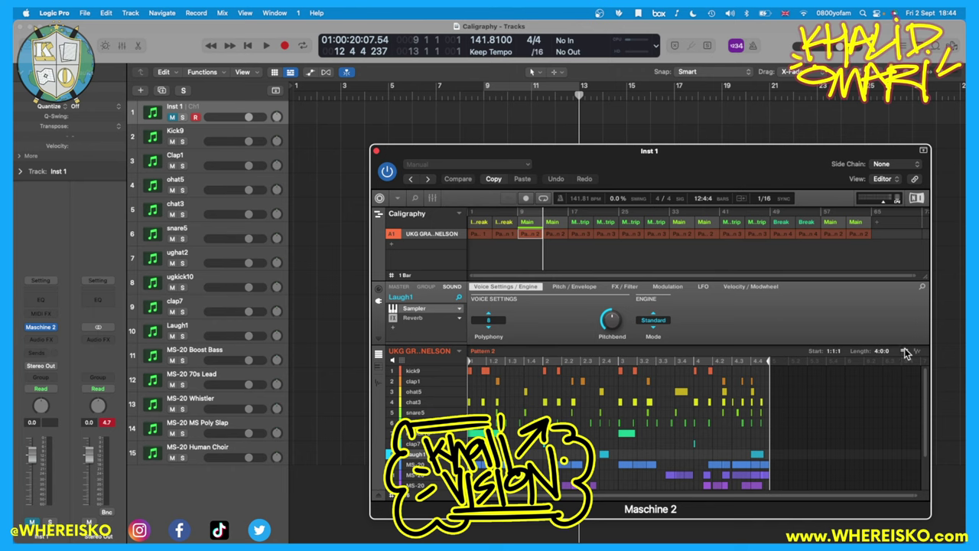
drag(905, 353, 295, 143)
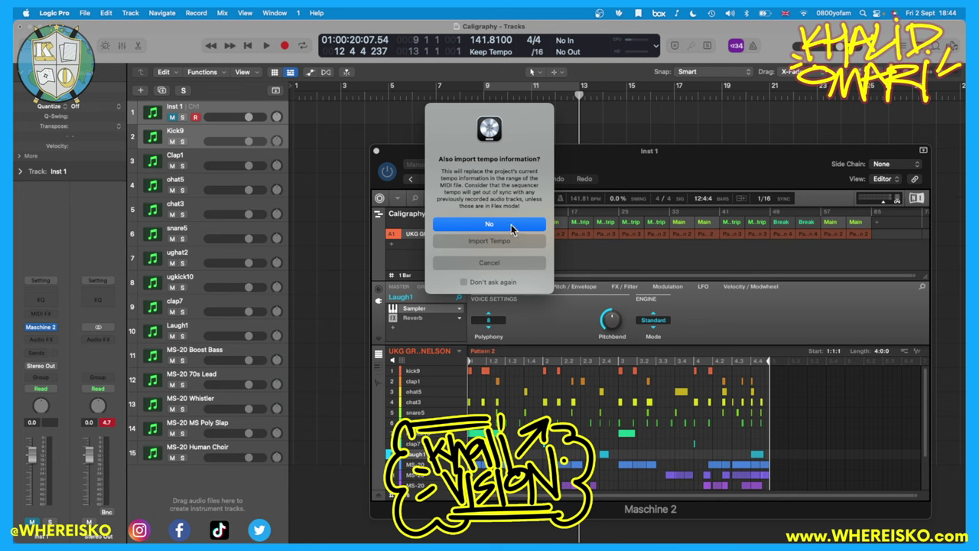
Step: Decline the tempo import, close Maschine 2, and select the new Pattern 2 regions on tracks 16–31
click(512, 227)
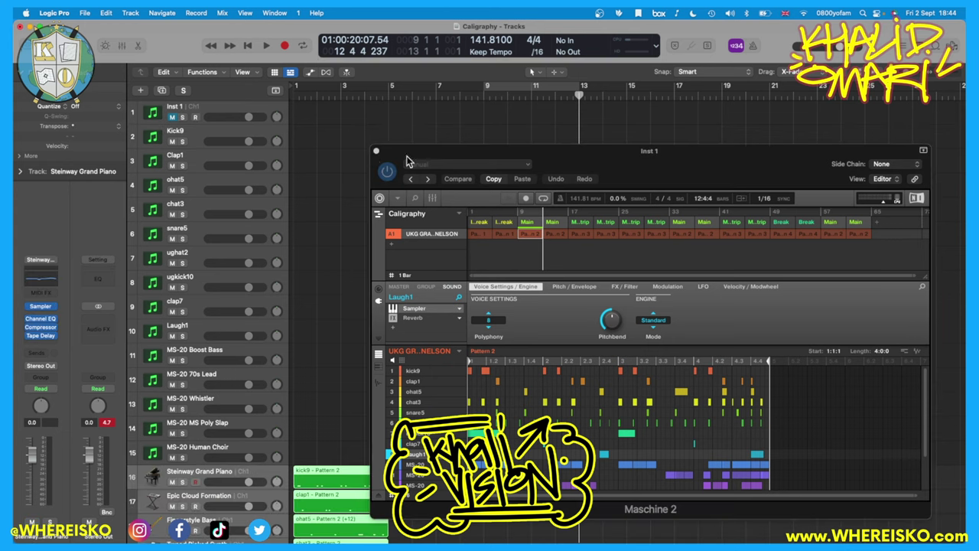
click(377, 152)
scroll(453, 369, down, 10)
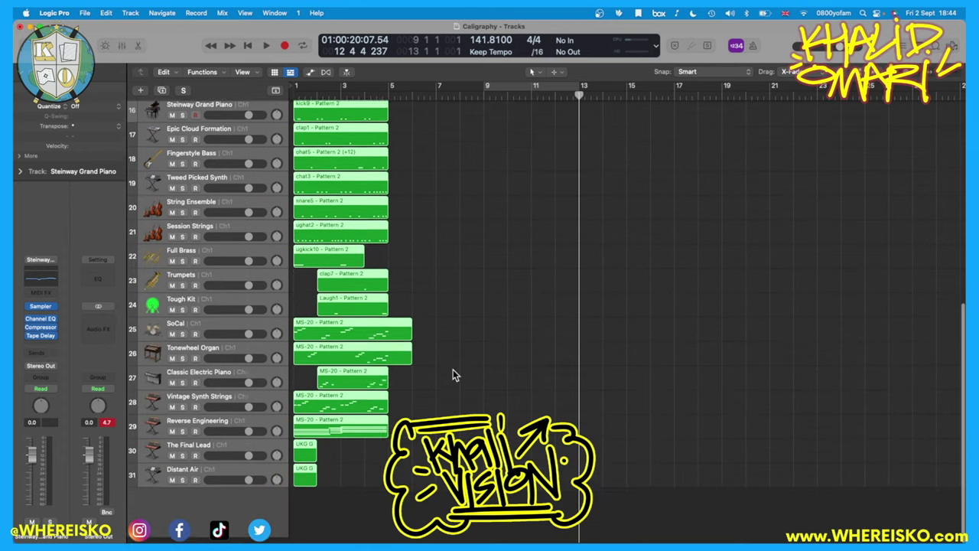
drag(421, 489, 260, 109)
Step: Move the Pattern 2 regions onto the Kick9–MS-20 Human Choir tracks at bar 9 and loop bars 9–13
scroll(260, 109, up, 6)
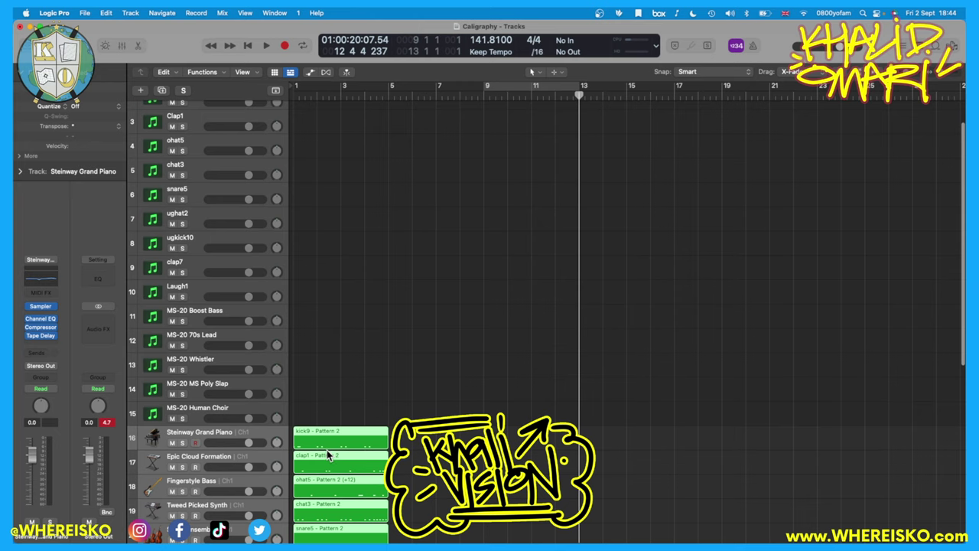
drag(327, 450, 316, 148)
scroll(316, 148, up, 2)
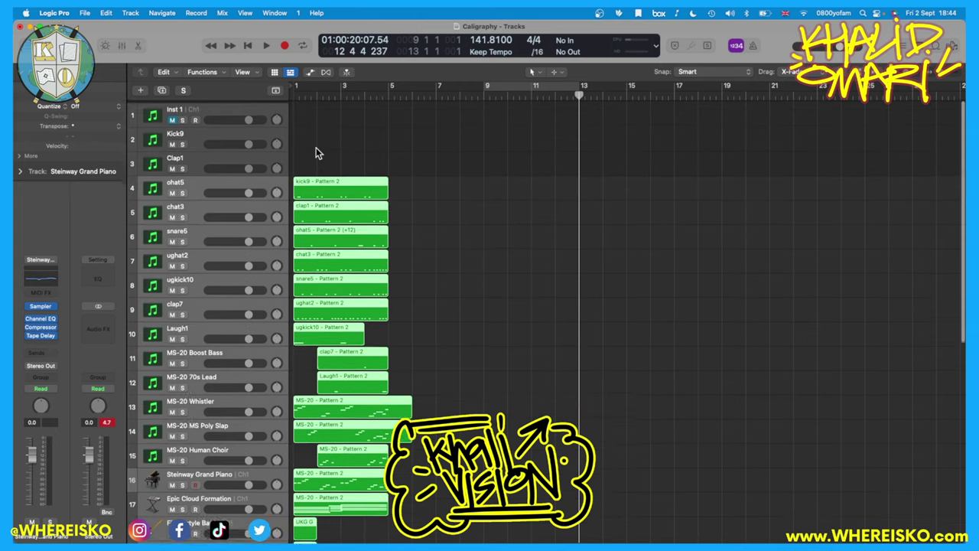
drag(319, 182, 509, 141)
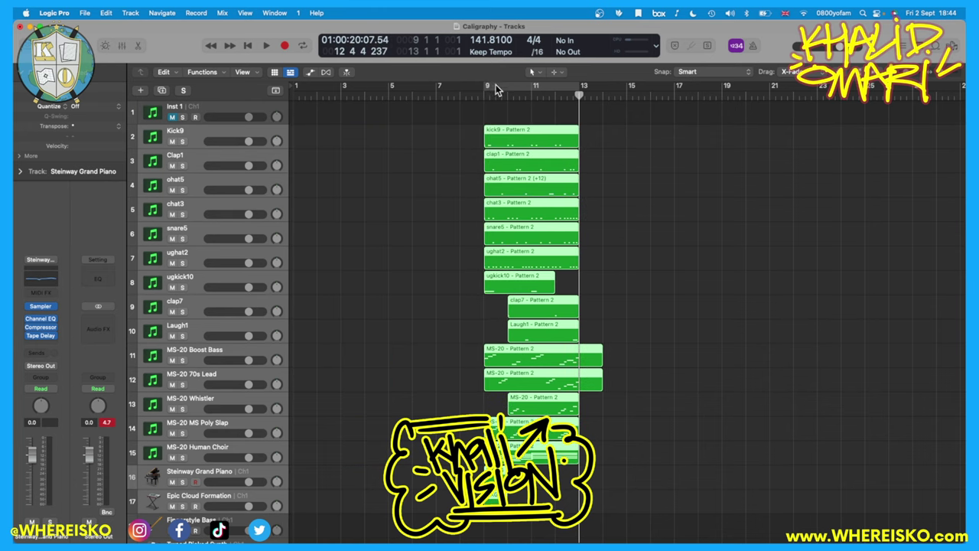
click(496, 84)
key(space)
key(space)
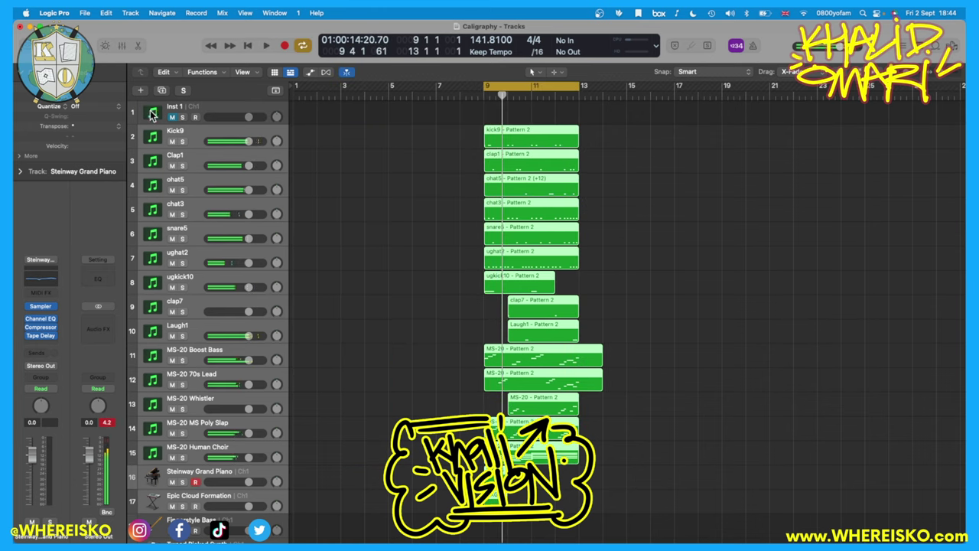
Step: Solo Kick9, Clap1, ohat5, chat3, snare5, ughat2, ugkick10, clap7 and Laugh1 in turn, then stop
click(182, 142)
key(space)
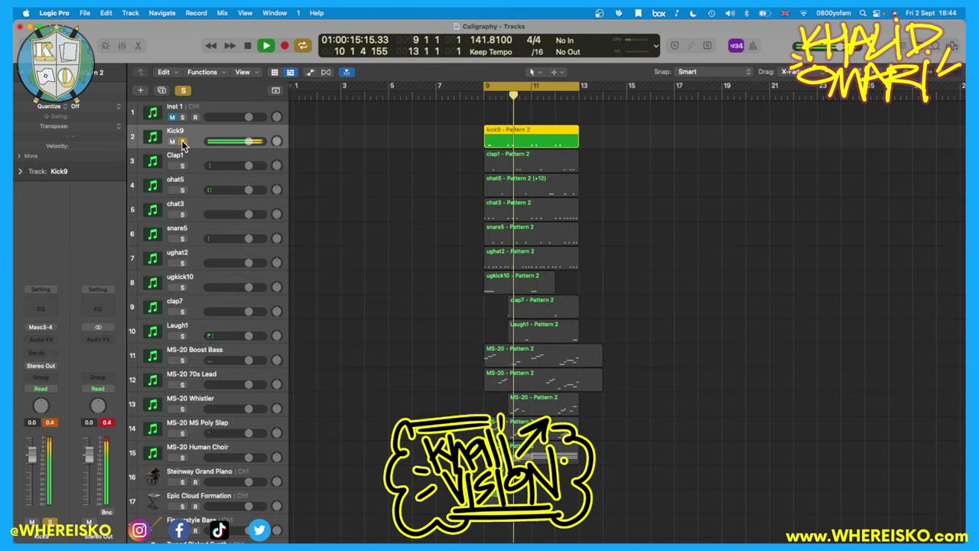
click(182, 166)
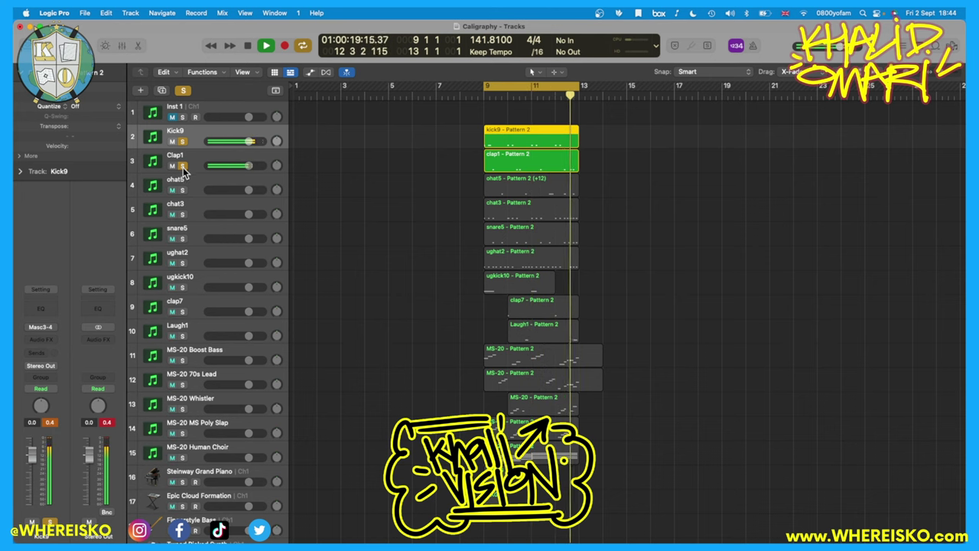
click(183, 192)
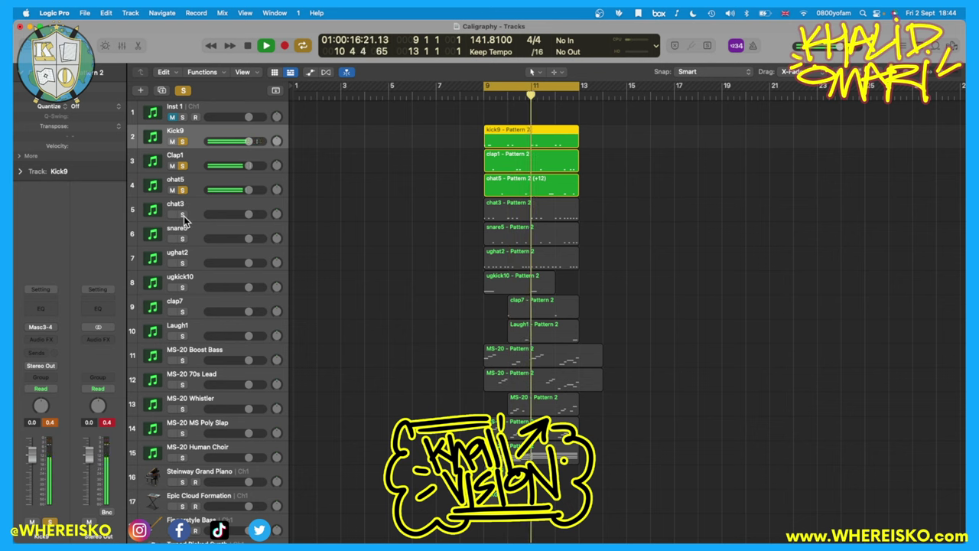
click(183, 215)
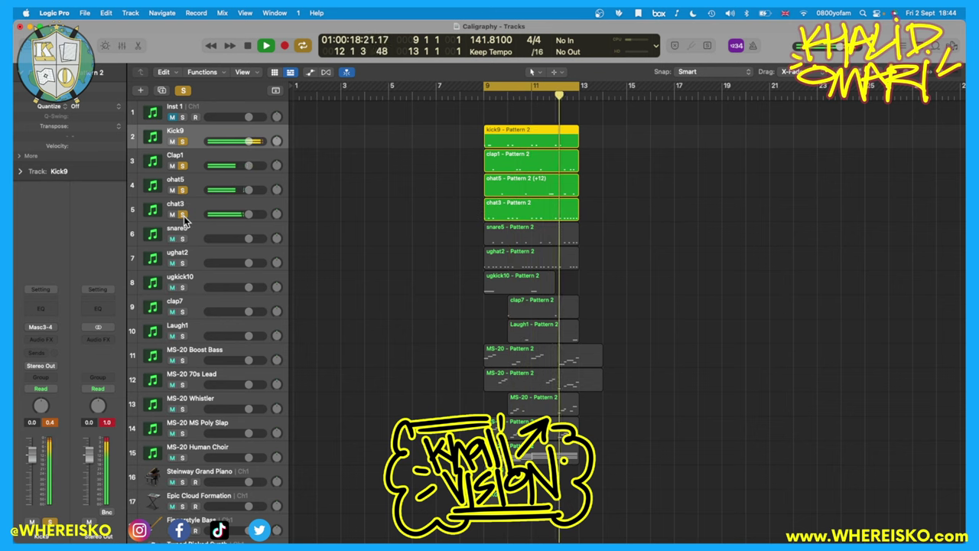
click(183, 238)
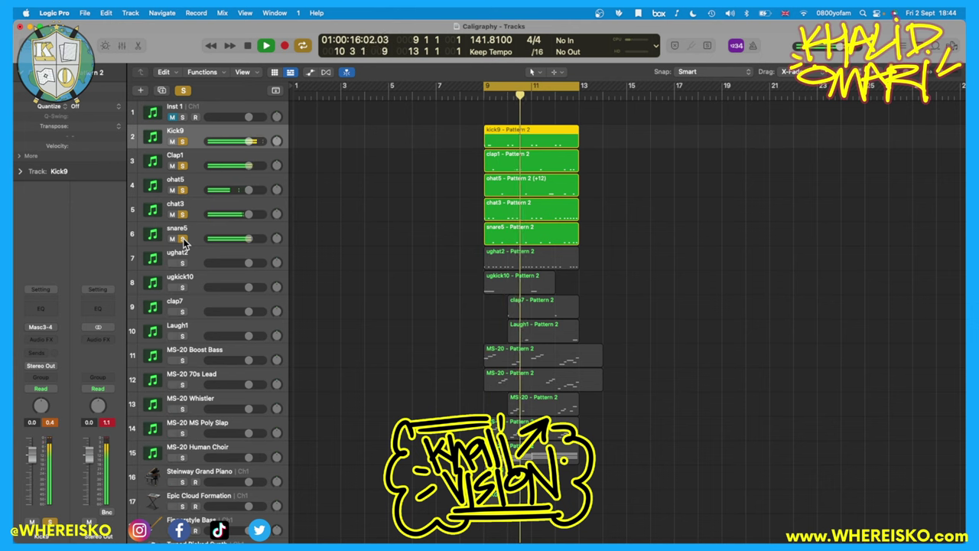
click(183, 262)
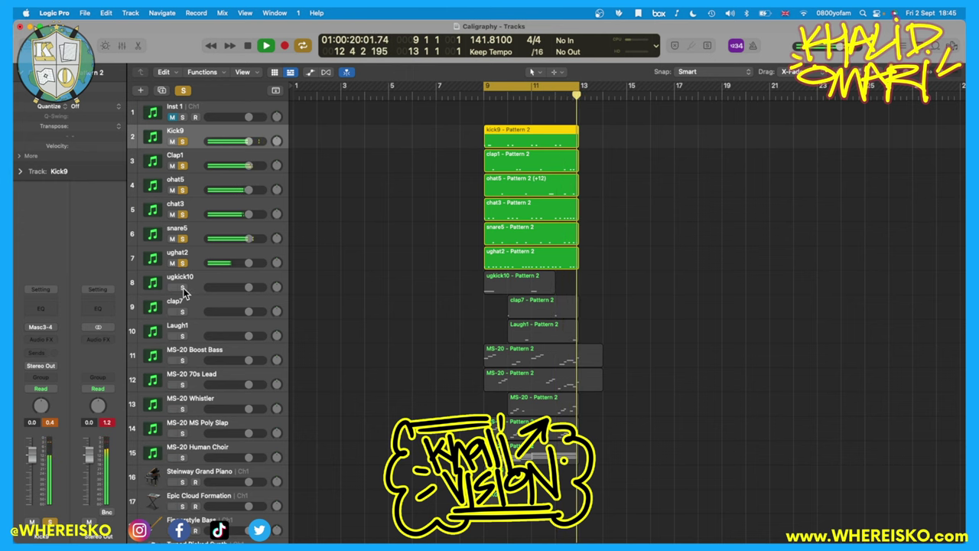
click(182, 287)
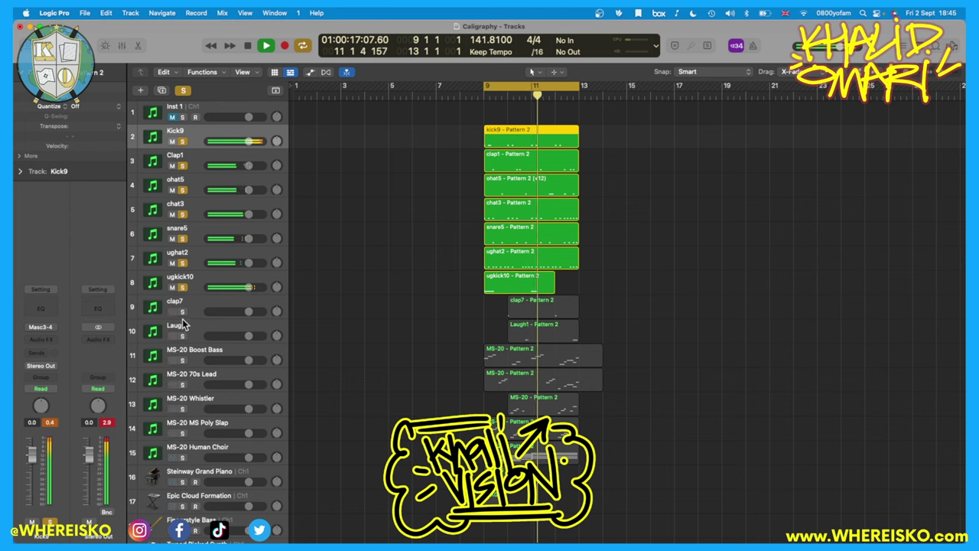
click(183, 311)
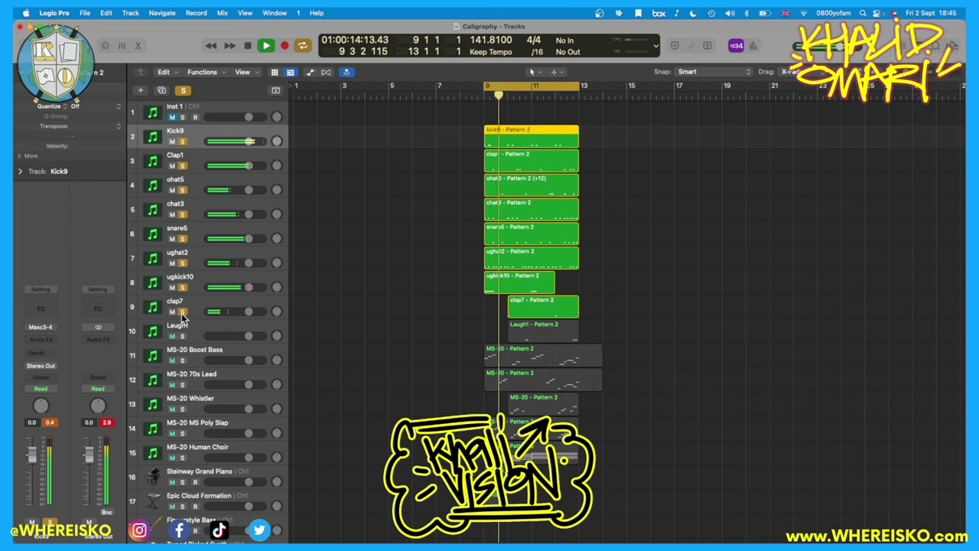
click(182, 336)
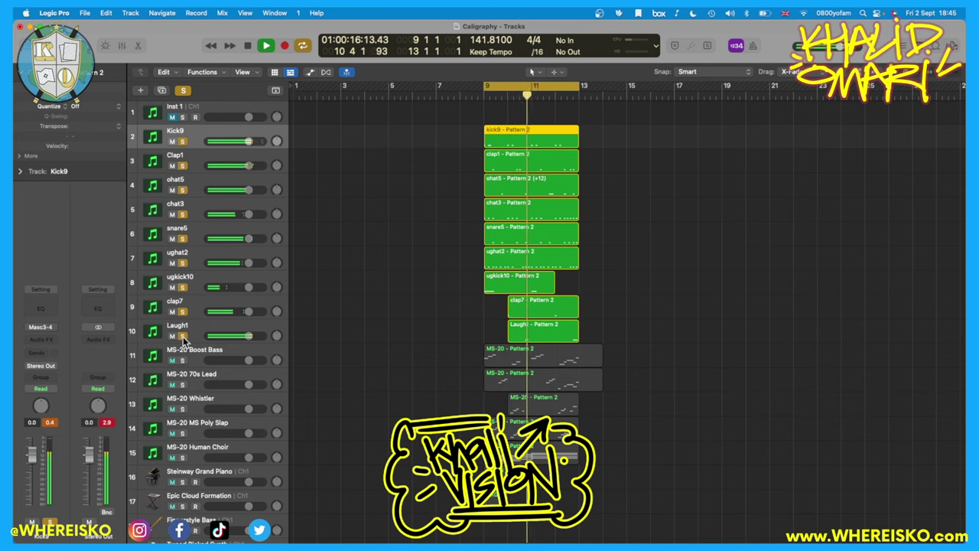
key(space)
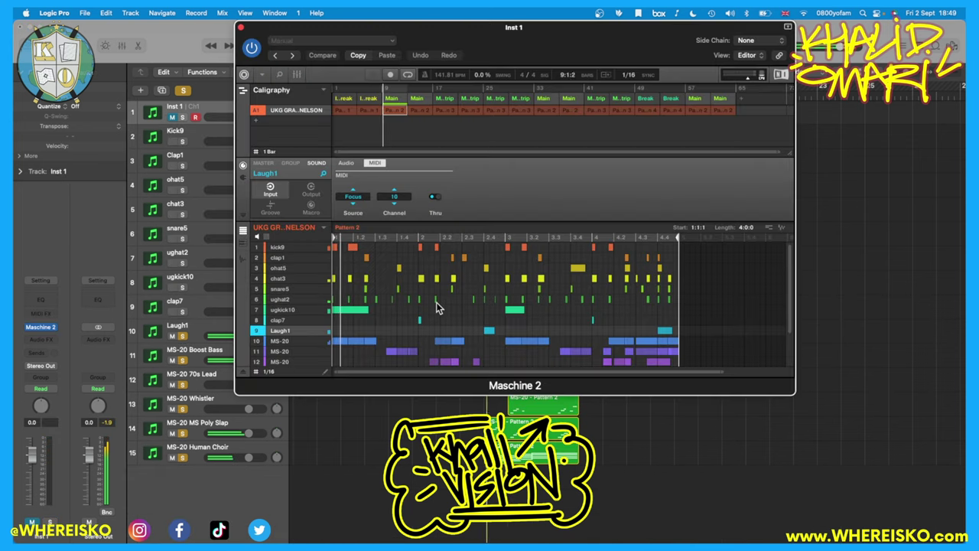
Step: Set Laugh1's Maschine MIDI input to channel 9 with source None
click(395, 198)
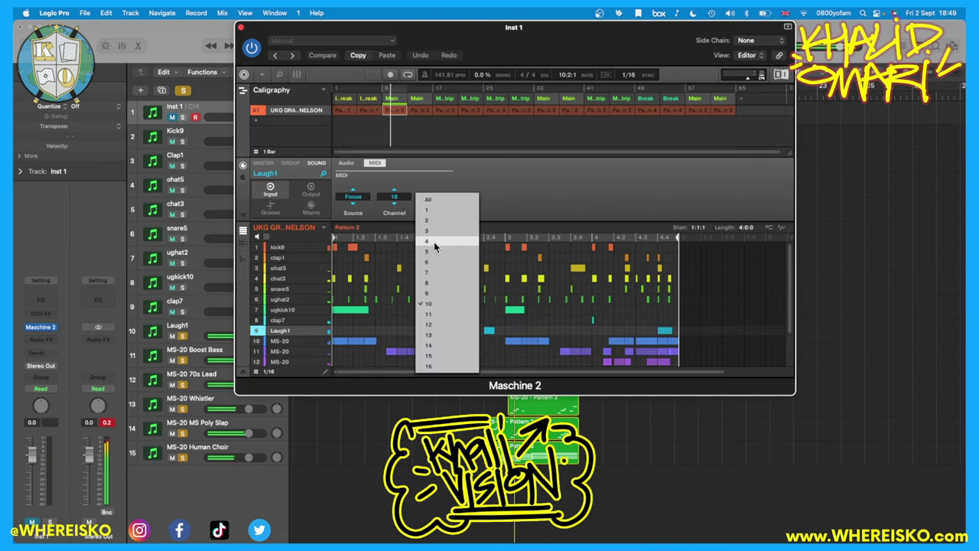
click(440, 294)
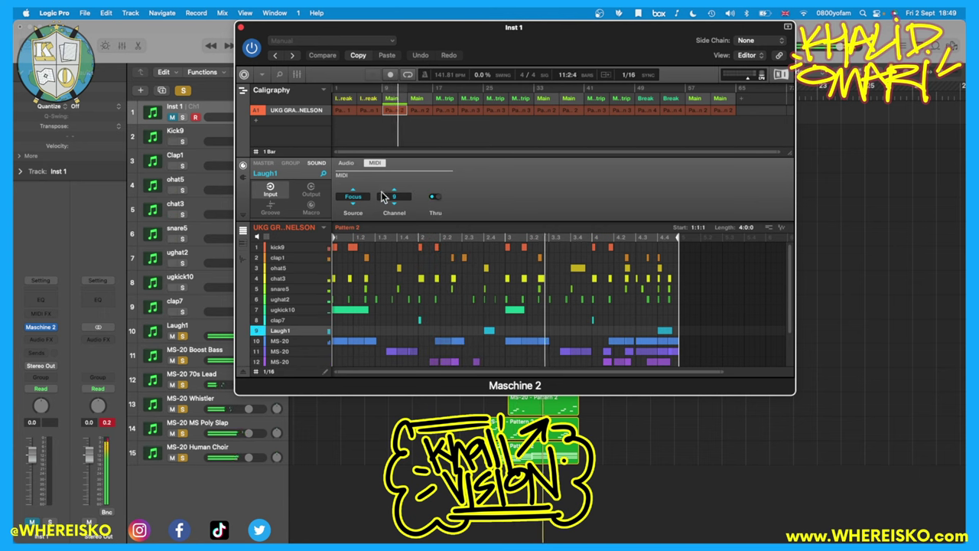
click(352, 197)
click(366, 220)
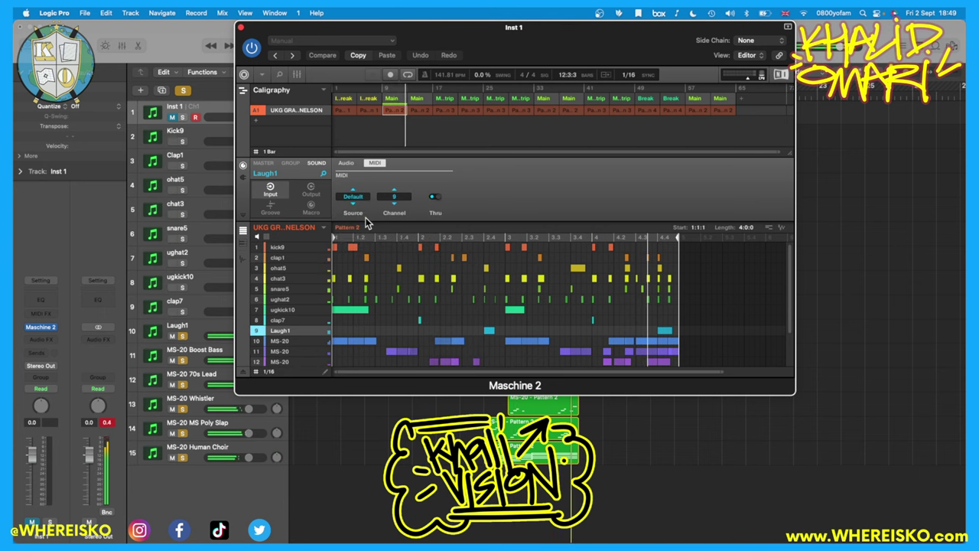
click(363, 194)
click(356, 210)
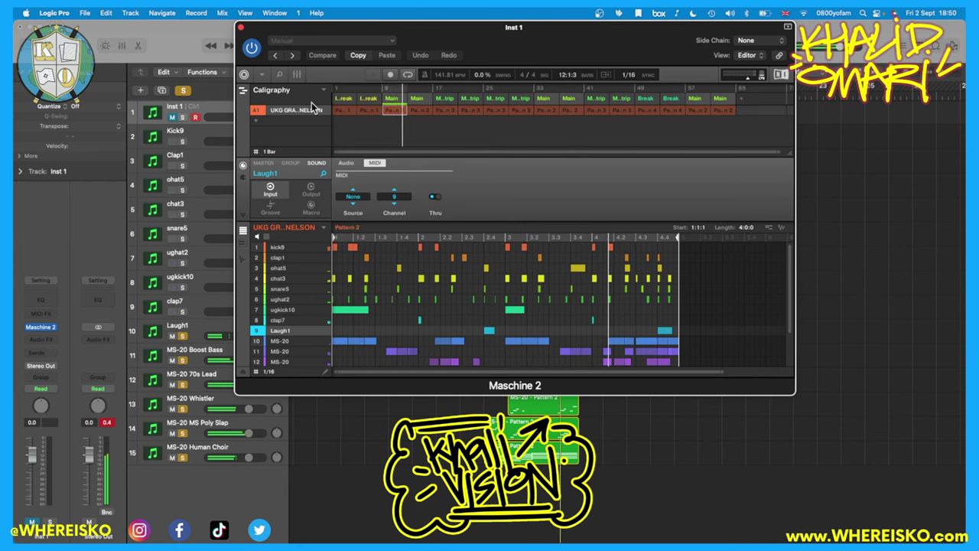
Step: Reselect Laugh1 in Maschine and unsolo the MS-20 Human Choir track
click(278, 324)
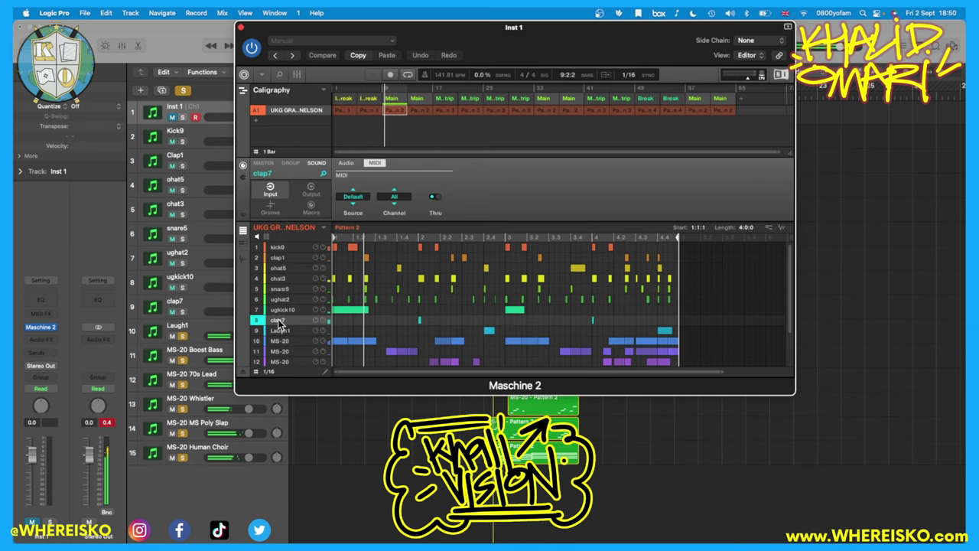
click(280, 331)
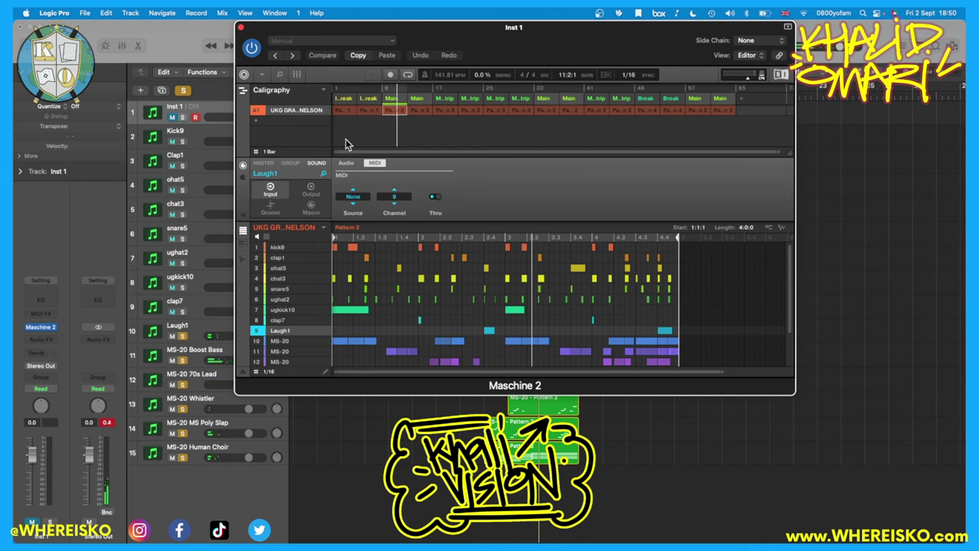
click(182, 386)
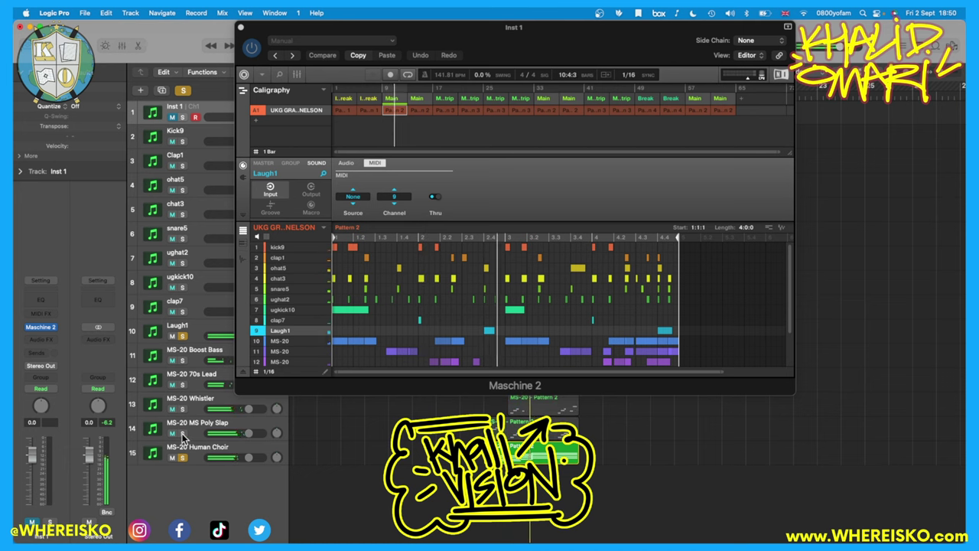
click(182, 457)
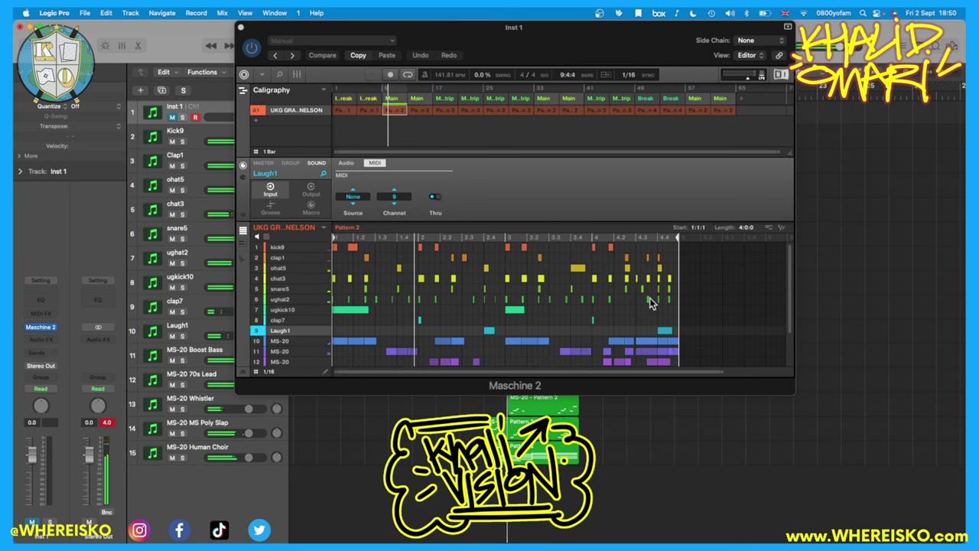
click(666, 332)
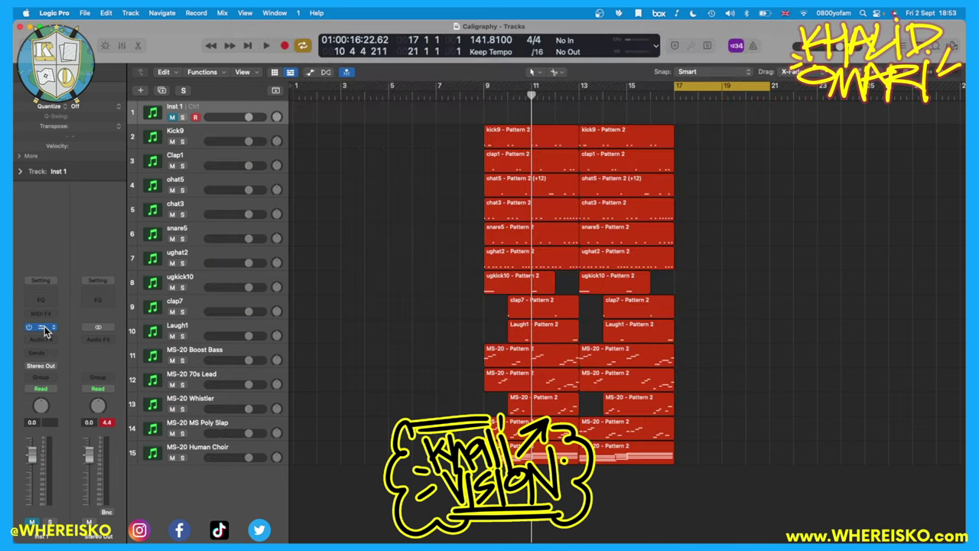
Step: Import Maschine's Pattern 3 scene at bar 17 without tempo, then close the plugin
click(44, 326)
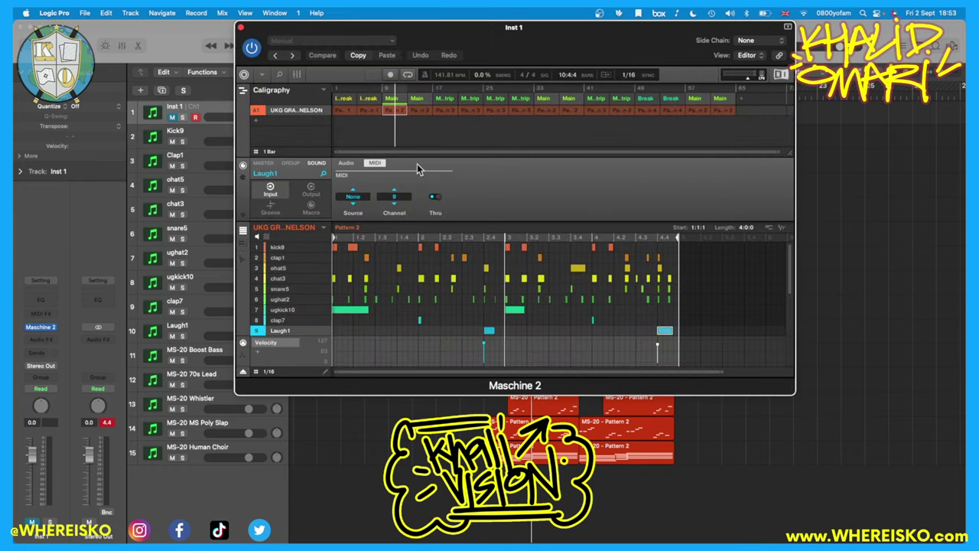
click(449, 101)
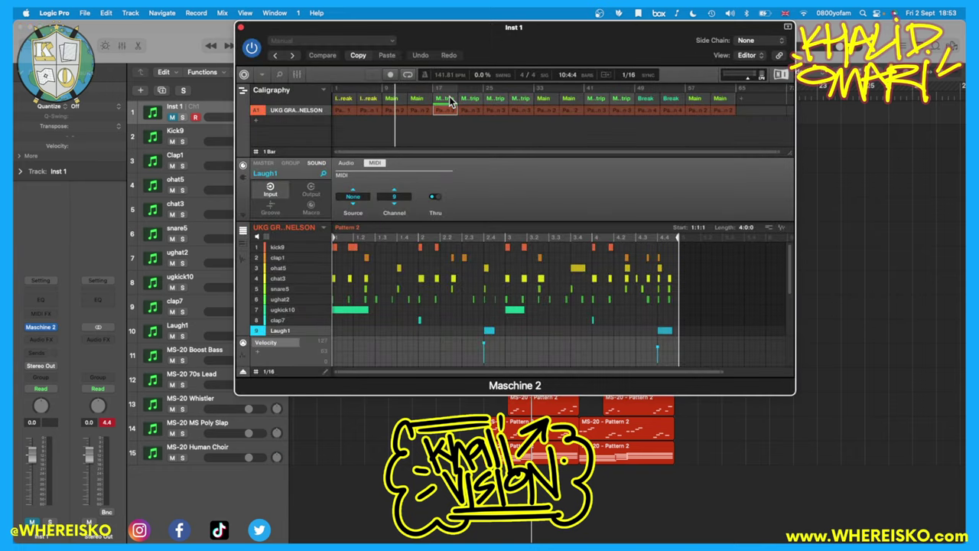
drag(485, 32, 272, 106)
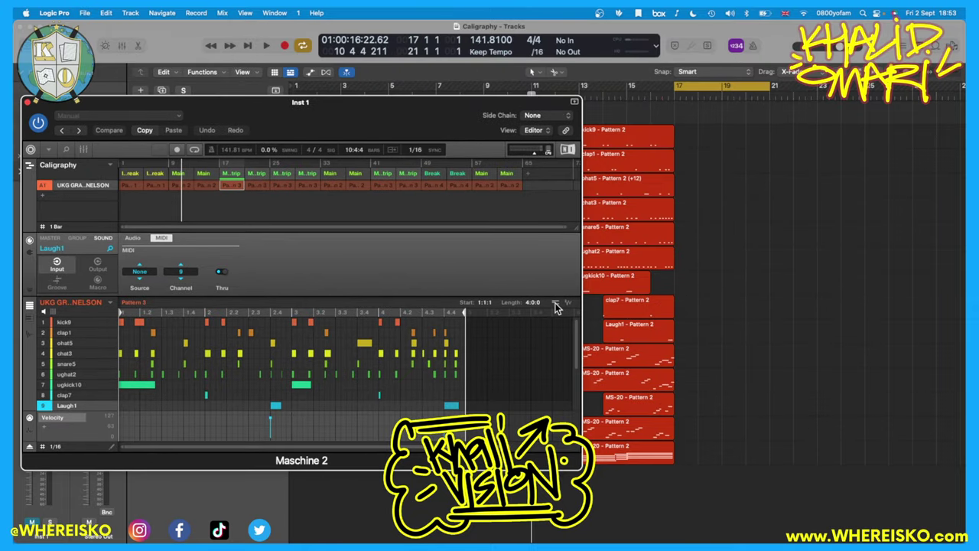
drag(556, 307, 678, 143)
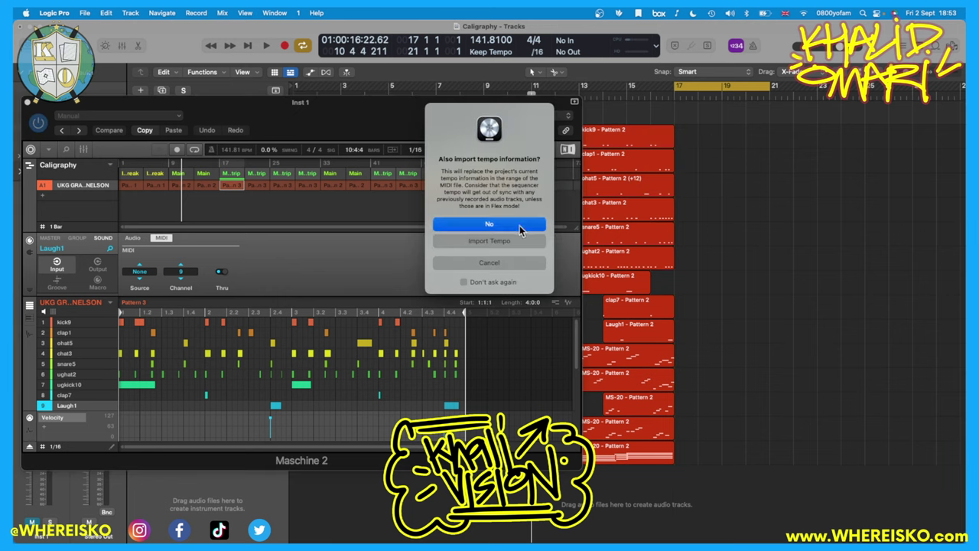
click(520, 225)
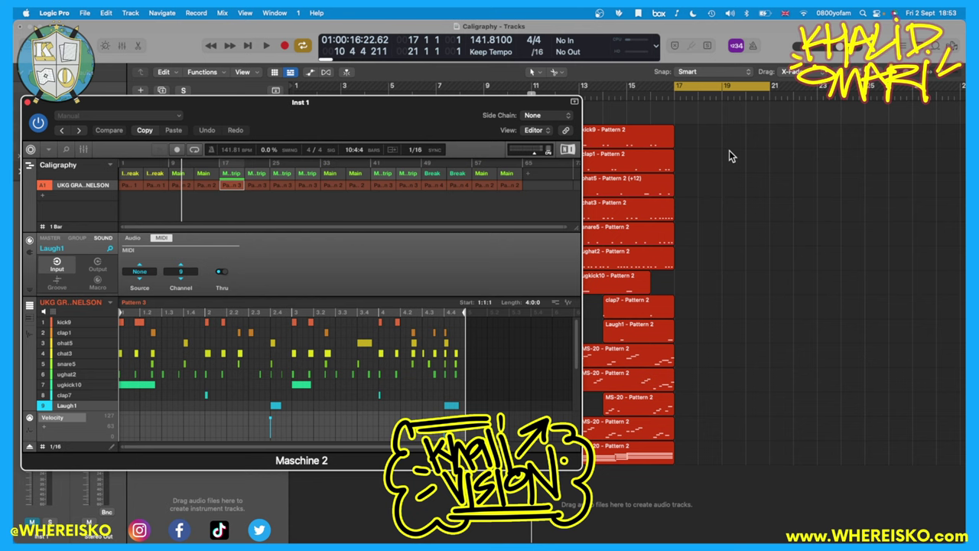
click(27, 101)
scroll(822, 509, down, 10)
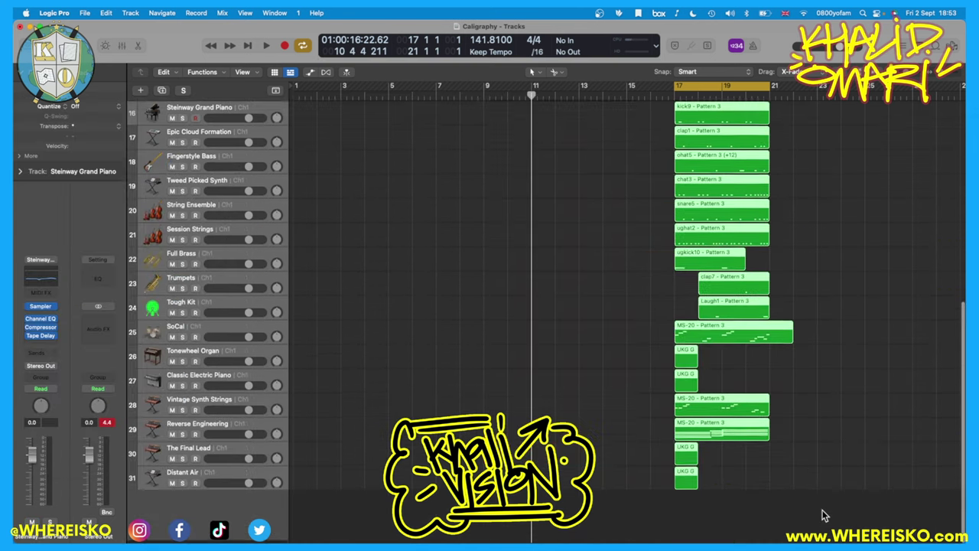
Step: Move the green Pattern 3 regions up onto tracks 2–17 at bar 17
drag(797, 490, 696, 171)
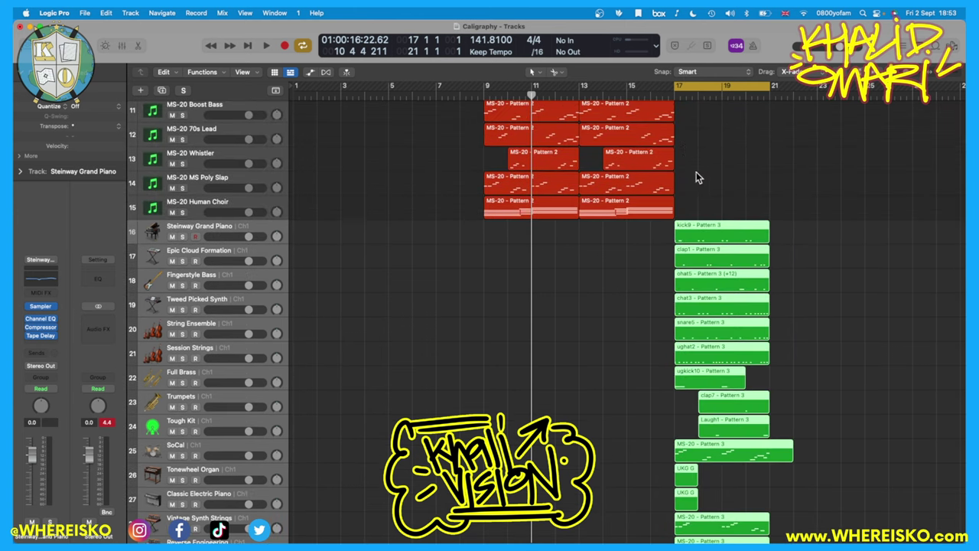
scroll(703, 306, up, 5)
drag(706, 470, 703, 149)
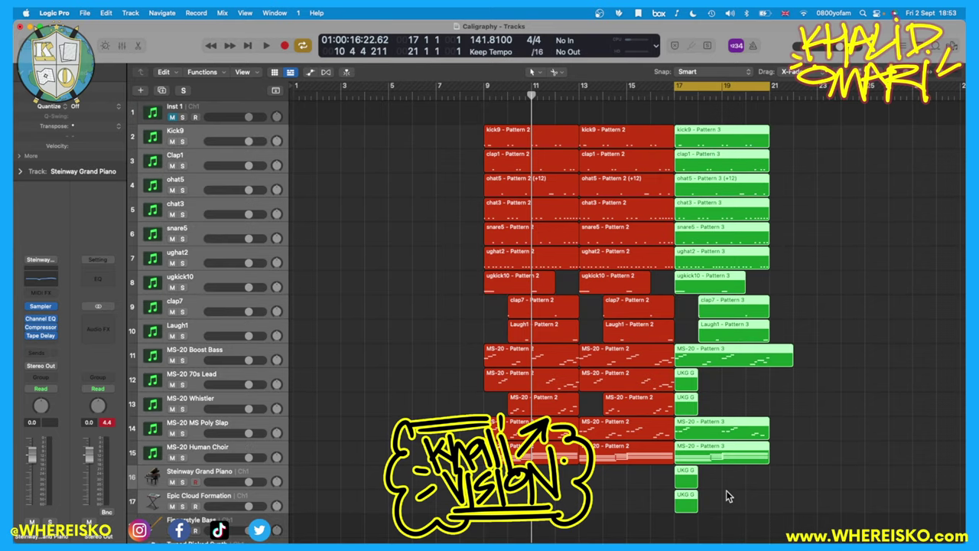
Step: Delete the two stray UKG G regions and play back the arrangement
drag(726, 490, 677, 474)
key(Delete)
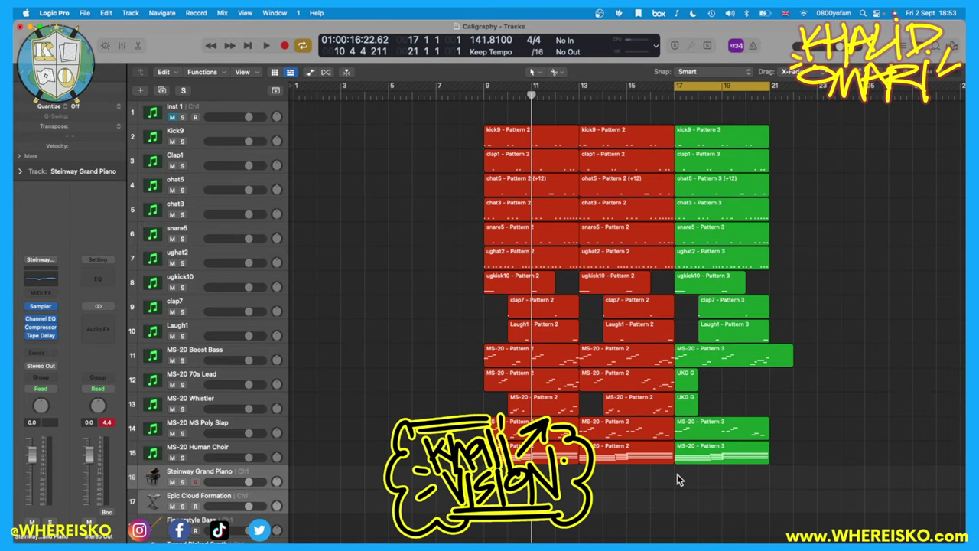
key(space)
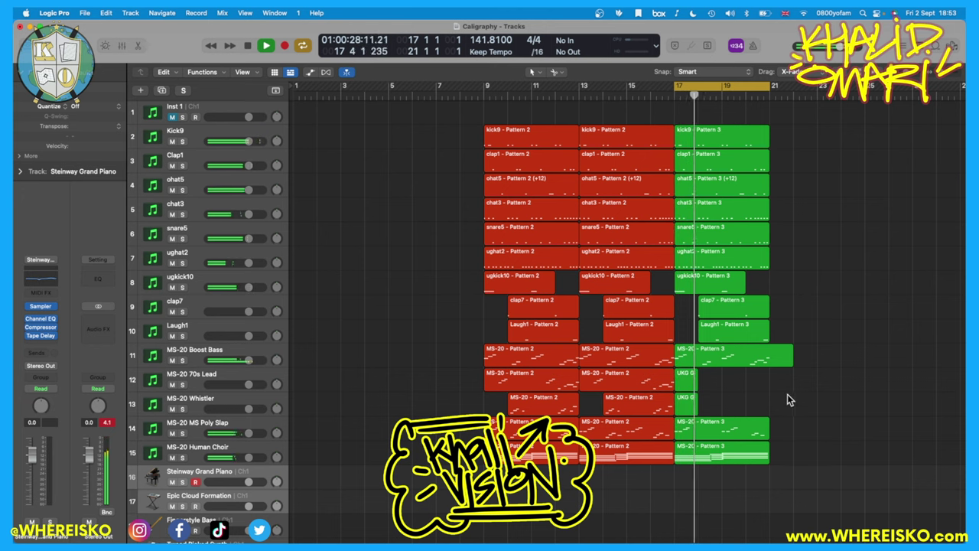
click(770, 359)
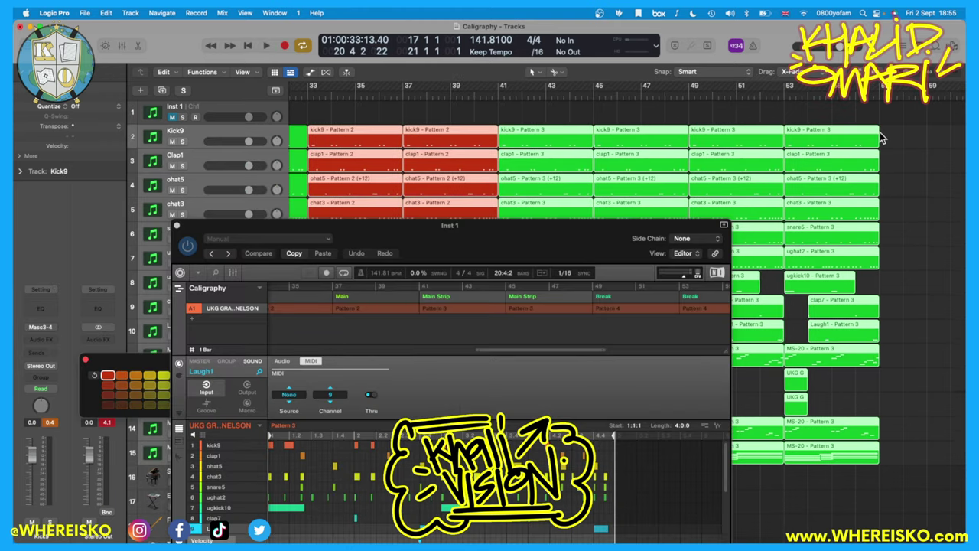
Step: Delete every region from bar 49 onward and play from bar 49
drag(899, 491, 705, 106)
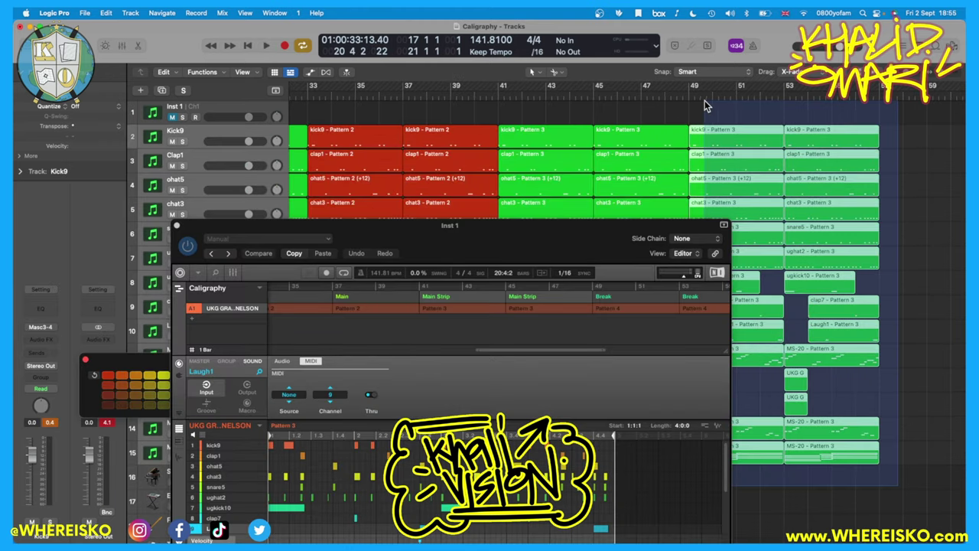
key(Delete)
scroll(705, 105, left, 5)
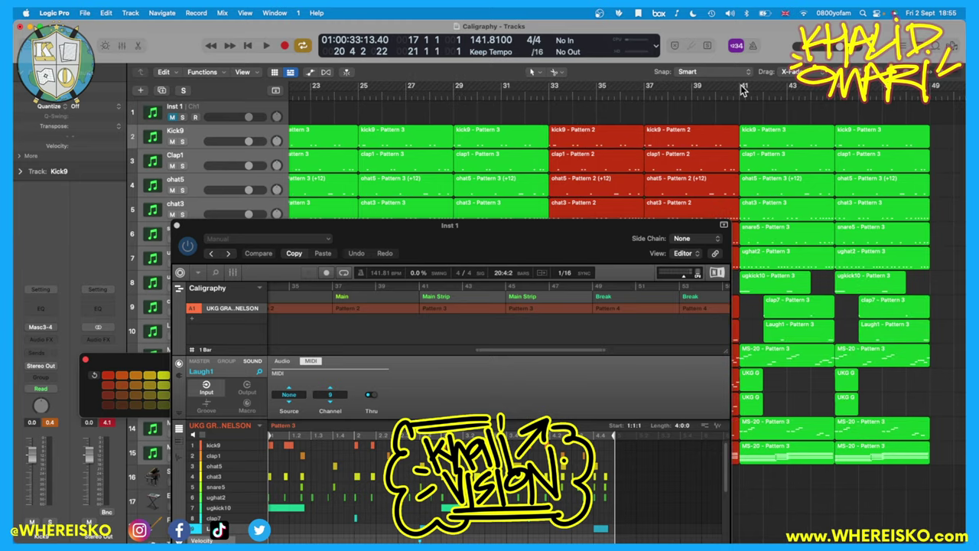
scroll(907, 95, right, 3)
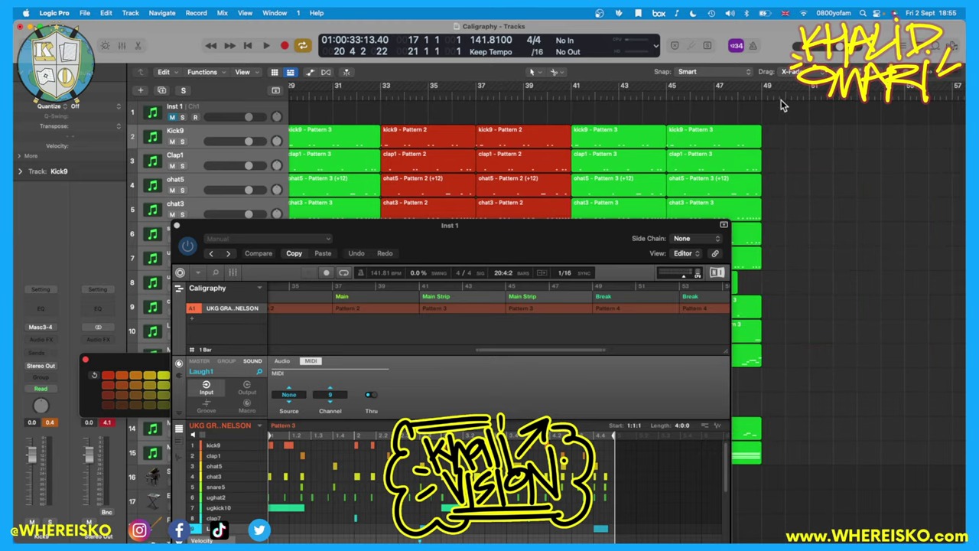
click(767, 89)
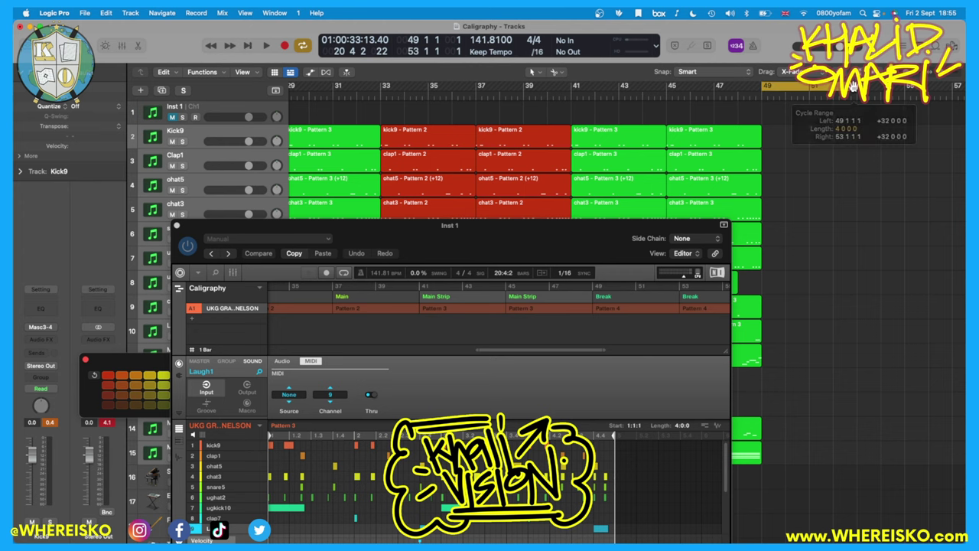
key(space)
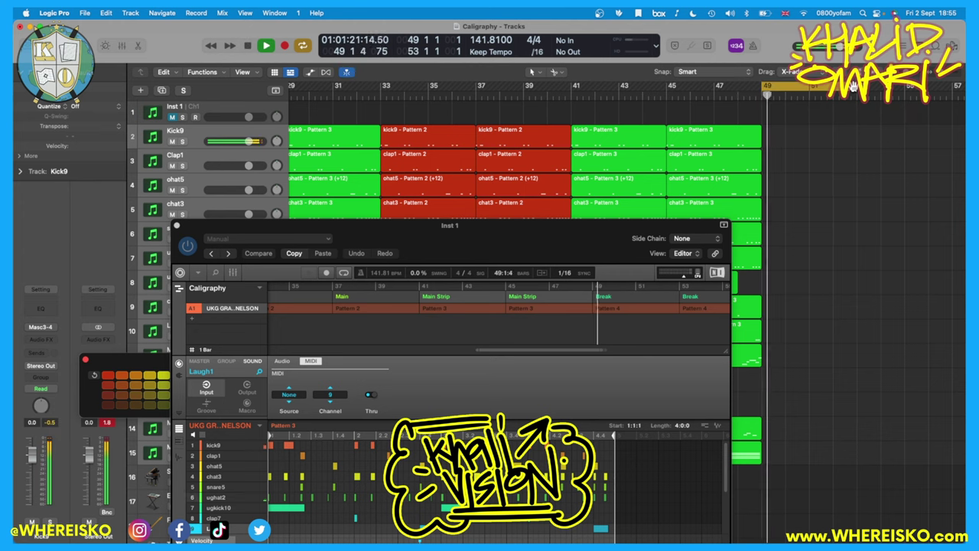
Step: Import the Break scene's Pattern 4 at bar 49 without tempo information
click(614, 300)
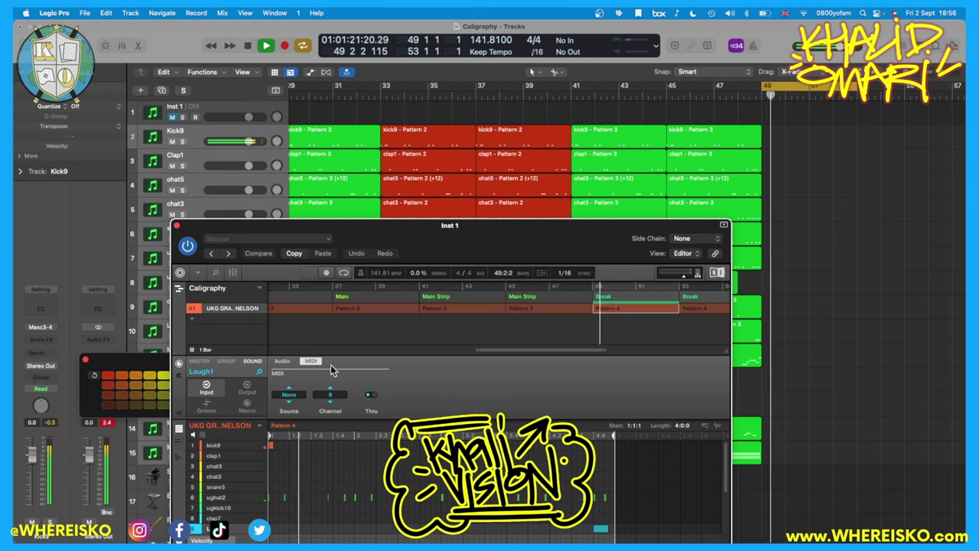
drag(329, 225, 296, 62)
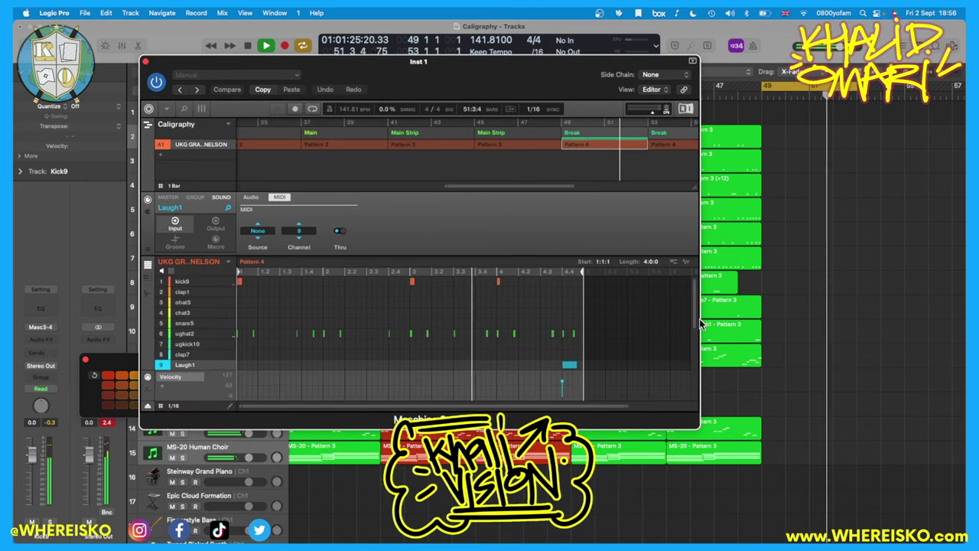
scroll(696, 327, down, 1)
scroll(696, 327, down, 2)
scroll(684, 284, up, 3)
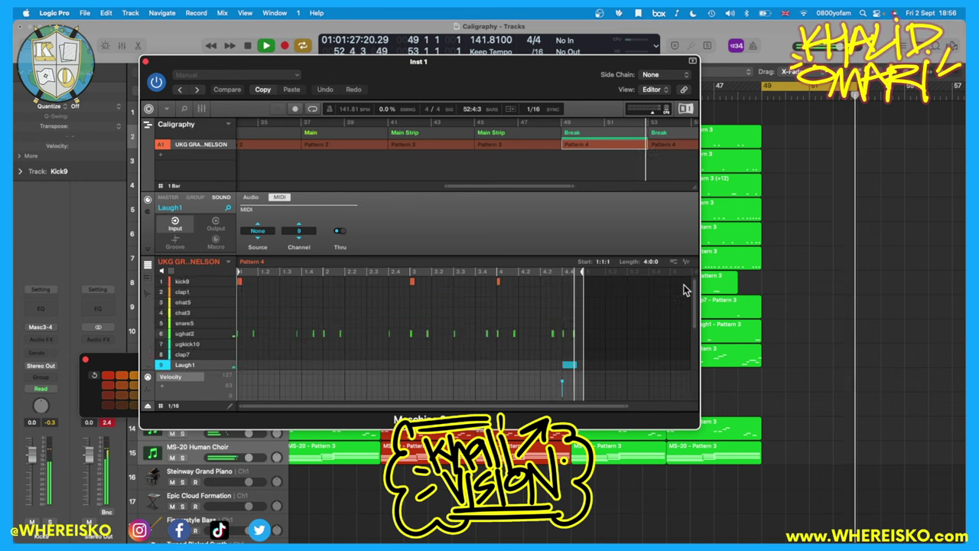
key(space)
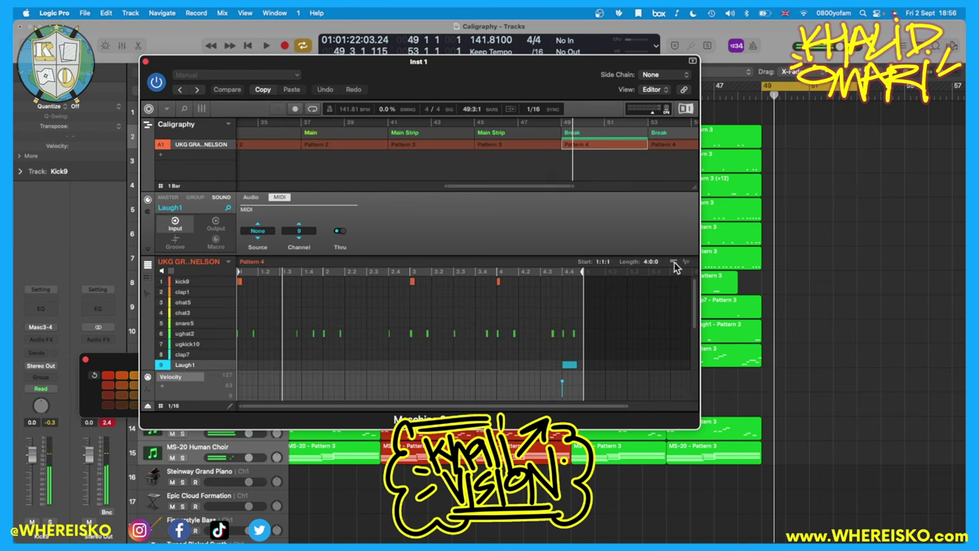
drag(691, 258, 771, 143)
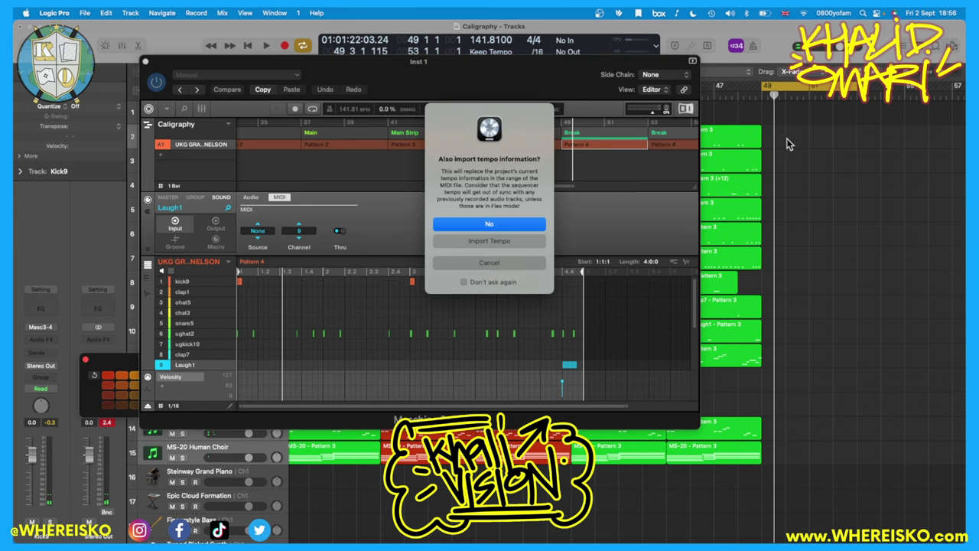
click(520, 224)
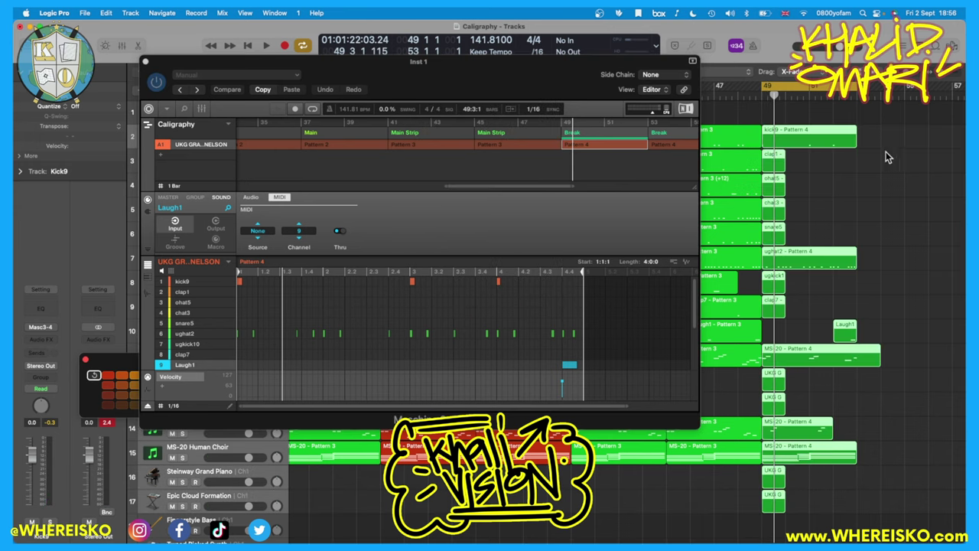
Step: Play Pattern 4 and delete the stray UKG G regions on tracks 16–17
key(space)
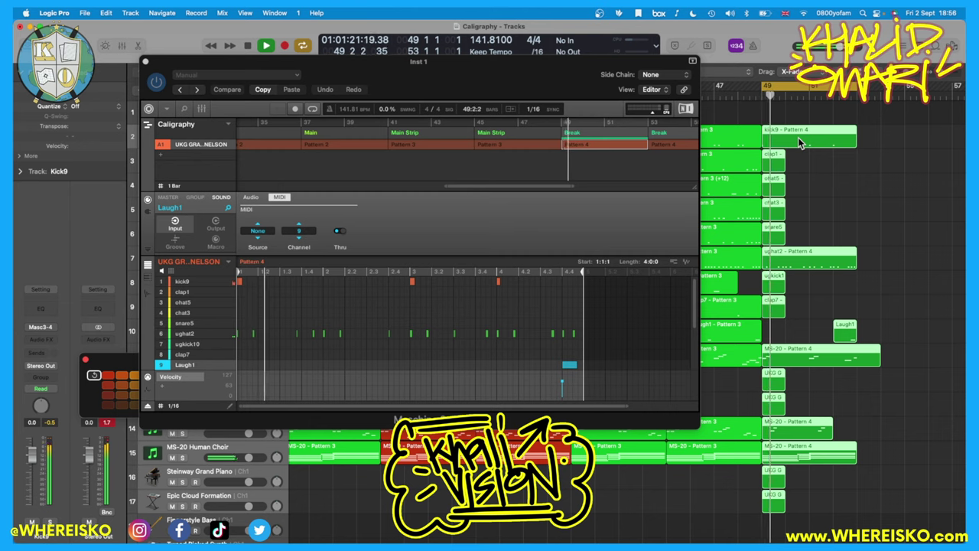
scroll(811, 360, down, 10)
scroll(811, 357, up, 10)
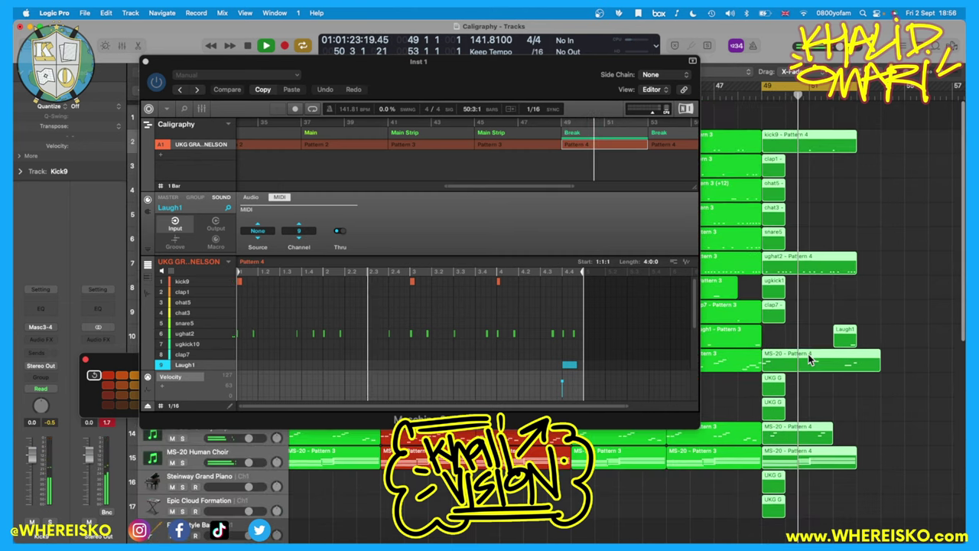
click(809, 497)
drag(812, 511, 757, 464)
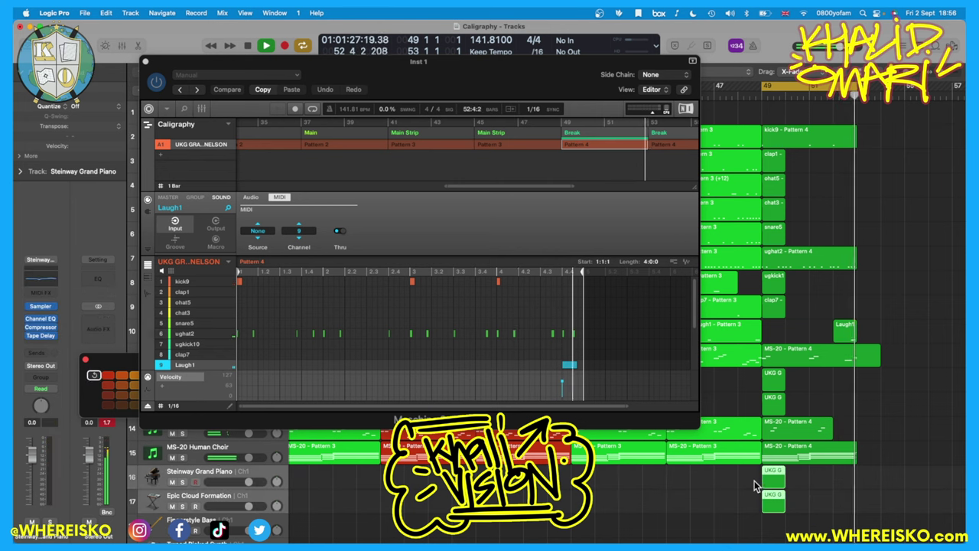
key(Delete)
Step: Split the MS-20 Pattern 4 region with Command-T
drag(872, 459, 774, 195)
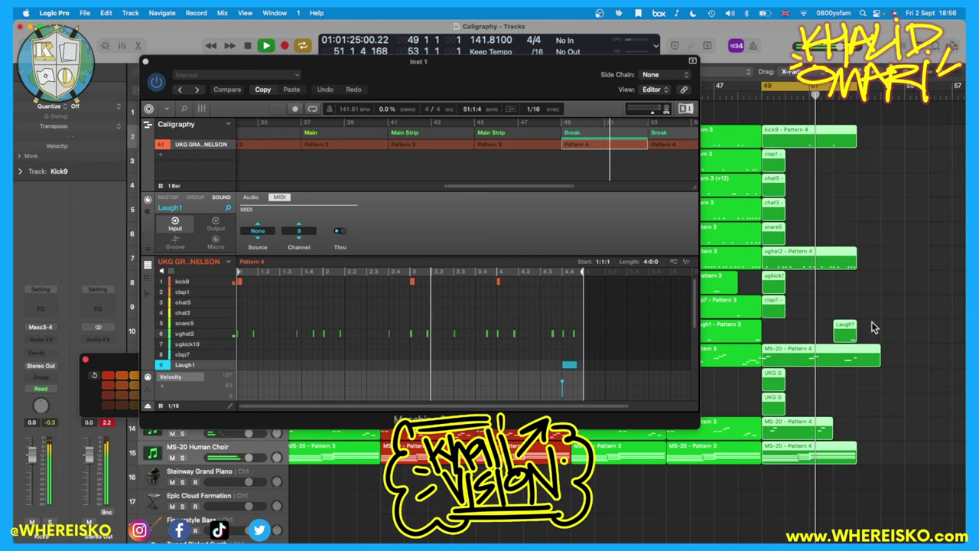
click(863, 370)
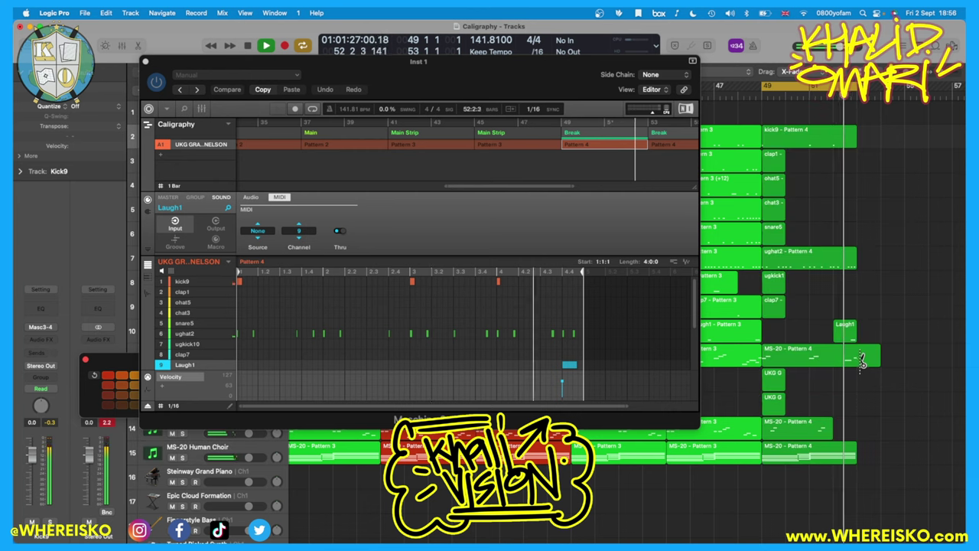
click(860, 360)
key(super+t)
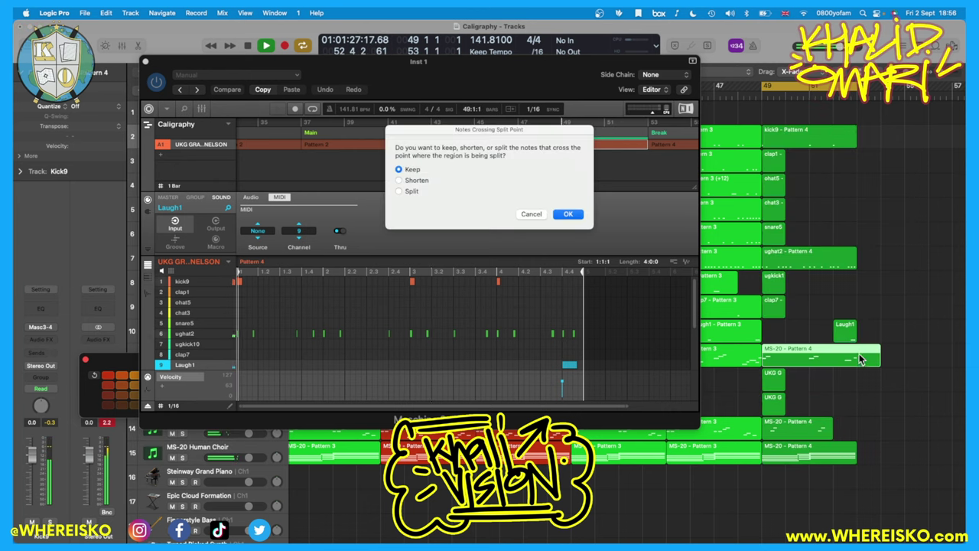
Step: Keep notes crossing the split, copy the bar 49 Pattern 4 regions to bar 53, close Maschine
click(567, 215)
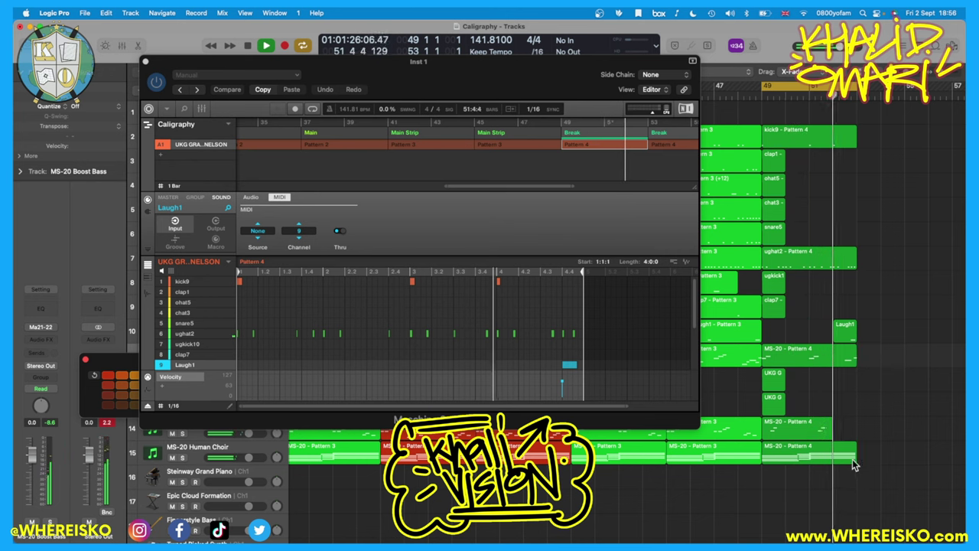
drag(854, 481, 870, 139)
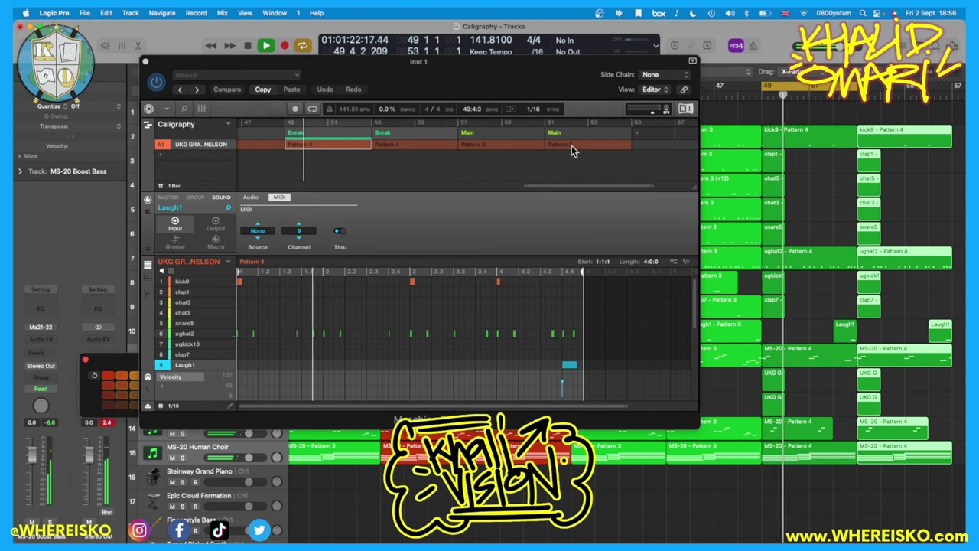
click(145, 62)
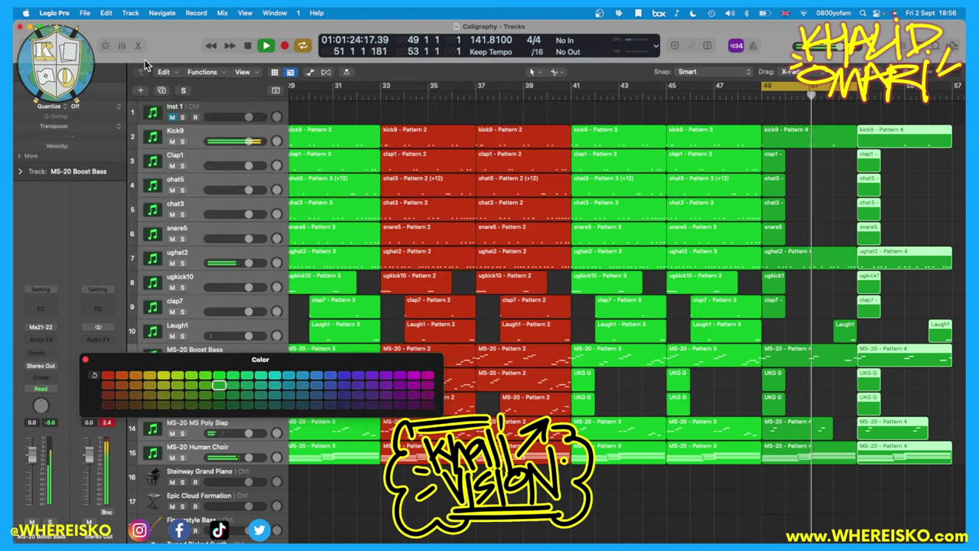
Step: Copy the red Pattern 2 regions from bars 33–41 to bar 57 and stop playback
scroll(433, 246, left, 10)
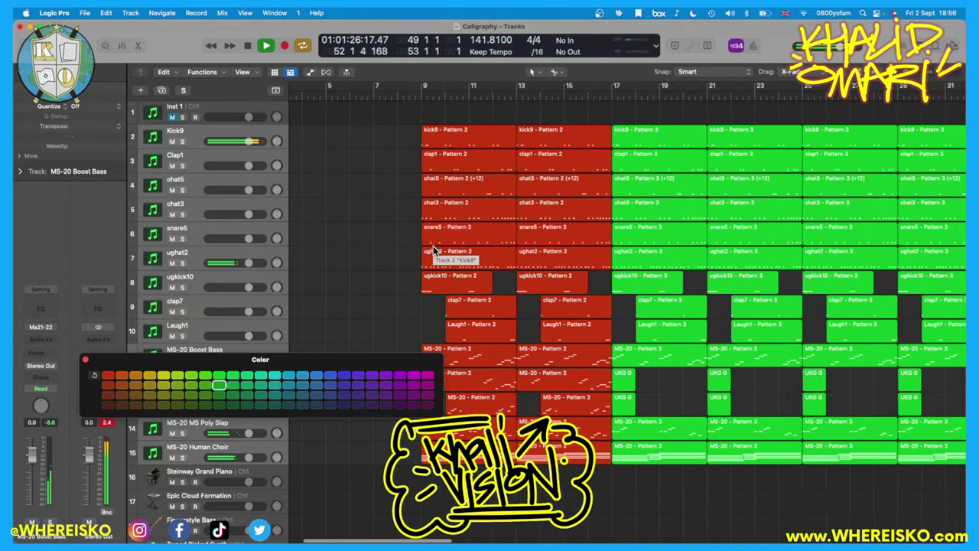
scroll(433, 246, right, 10)
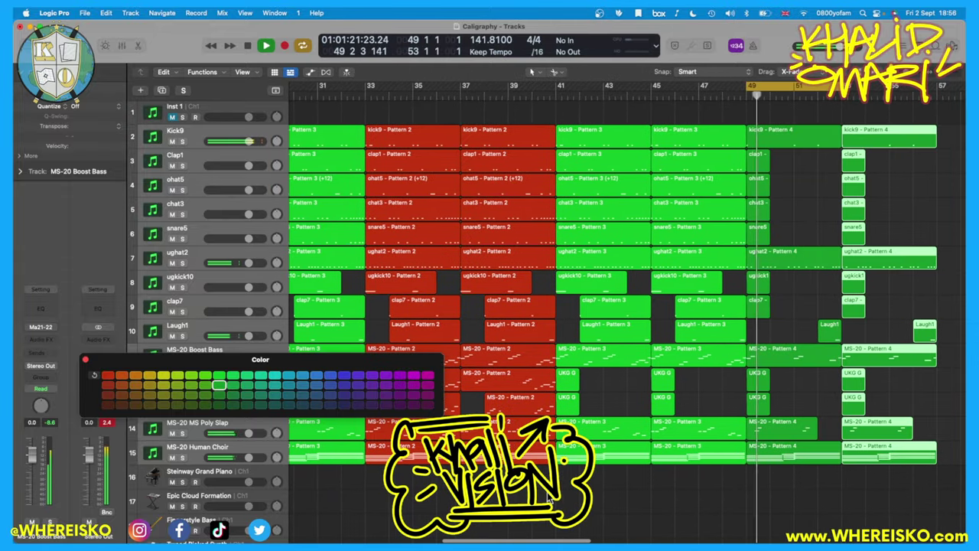
drag(556, 459, 952, 135)
scroll(659, 150, left, 10)
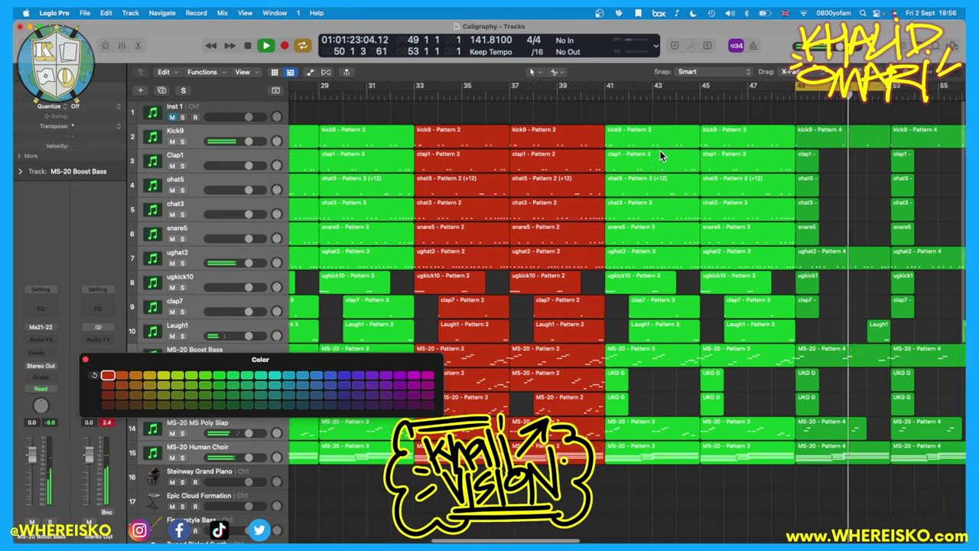
scroll(659, 150, right, 15)
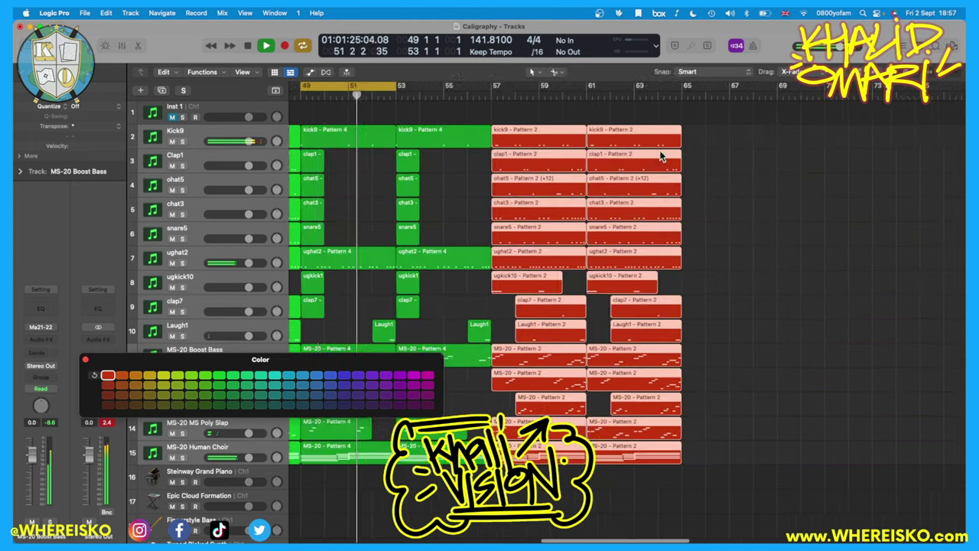
scroll(659, 150, left, 8)
scroll(659, 150, left, 15)
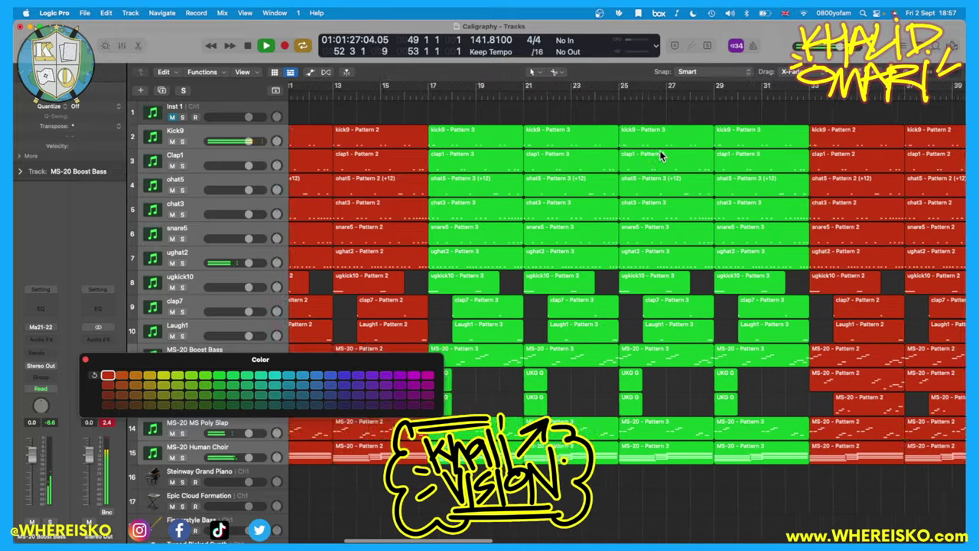
key(space)
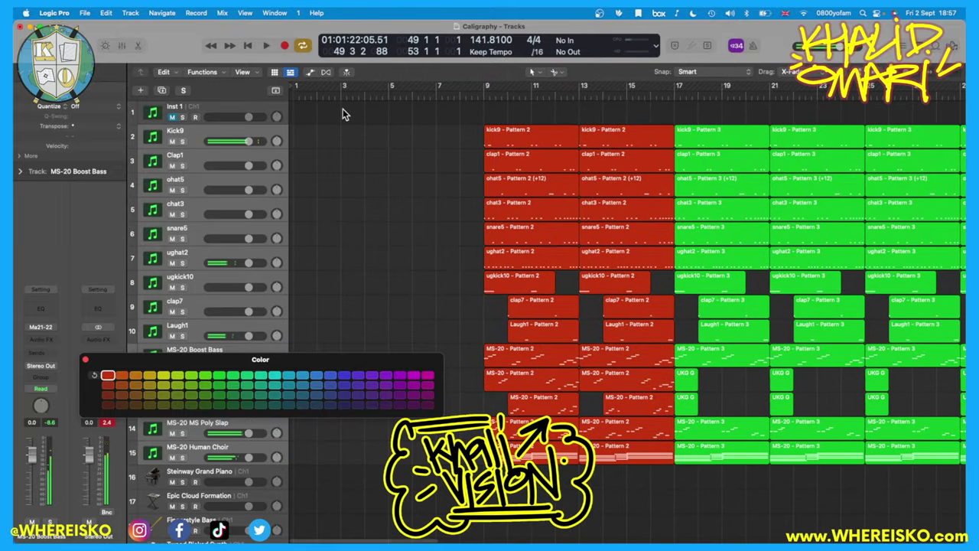
click(205, 107)
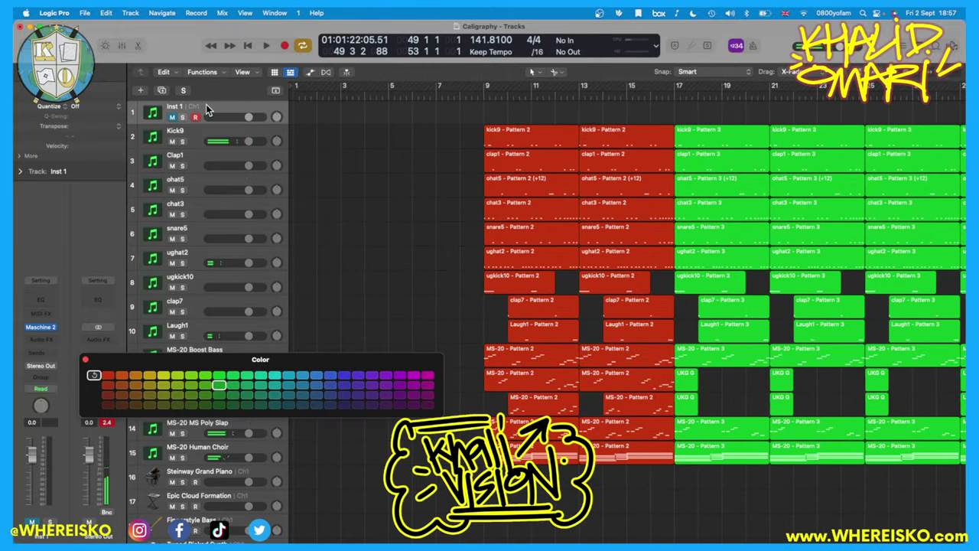
Step: Drag Maschine's Pattern 1 scene onto Kick9 at bar 1 without importing its tempo, then close Maschine
click(42, 330)
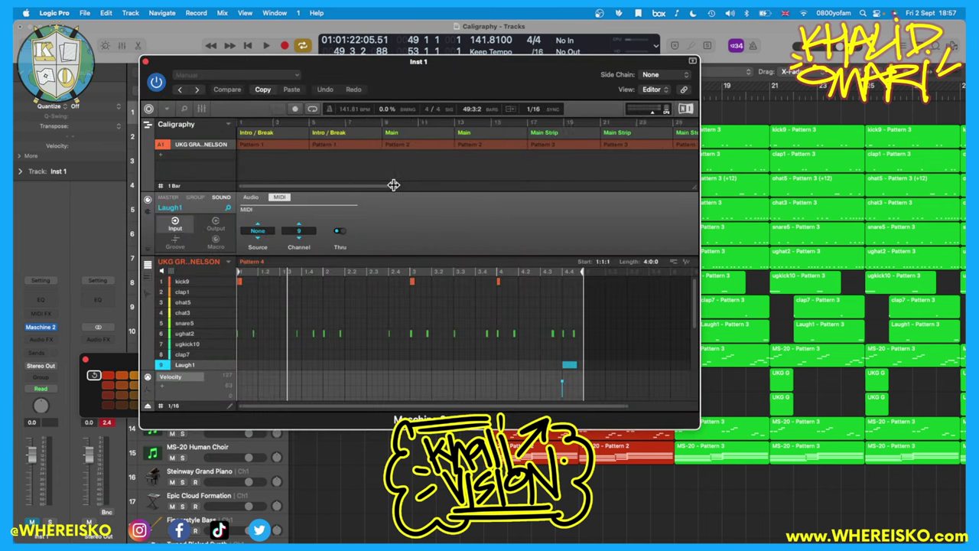
drag(393, 185, 427, 199)
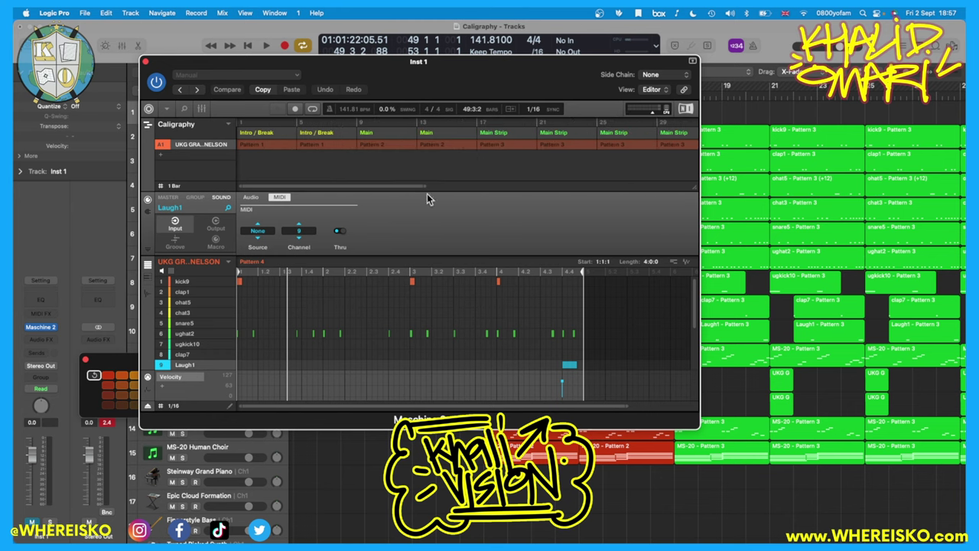
click(268, 137)
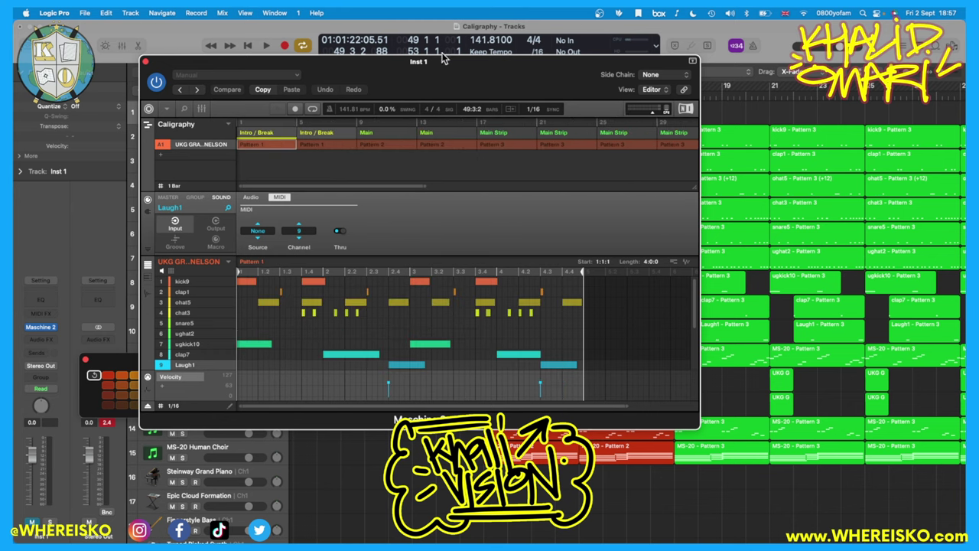
drag(445, 62, 686, 206)
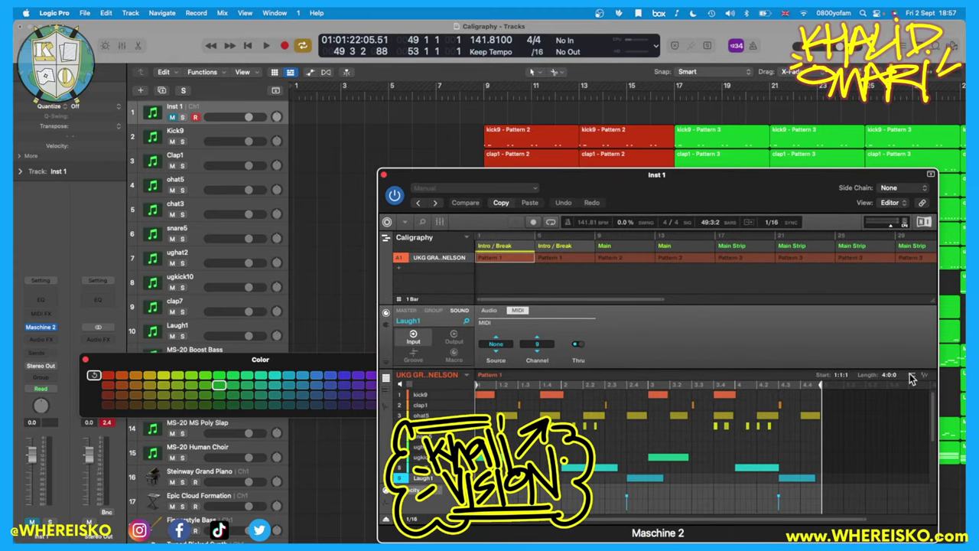
drag(541, 166, 298, 133)
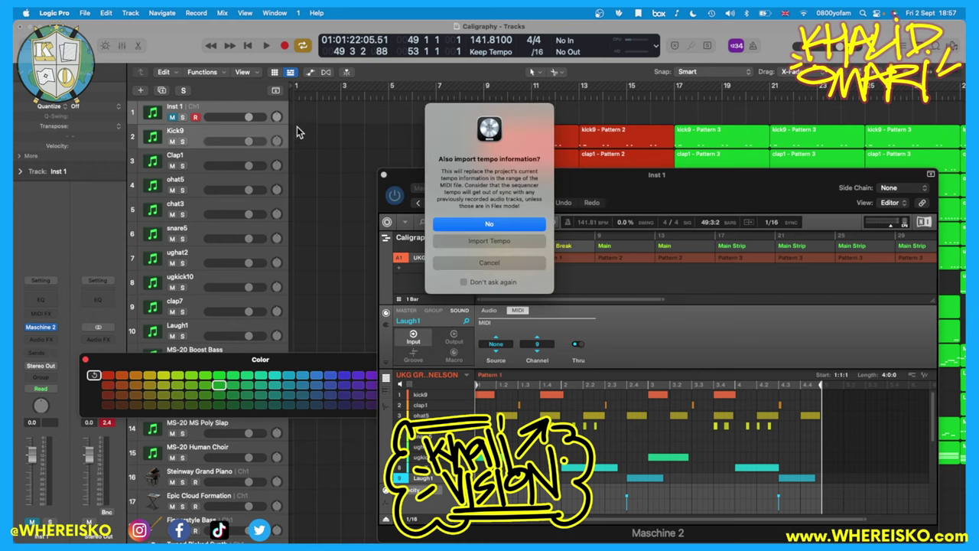
click(490, 224)
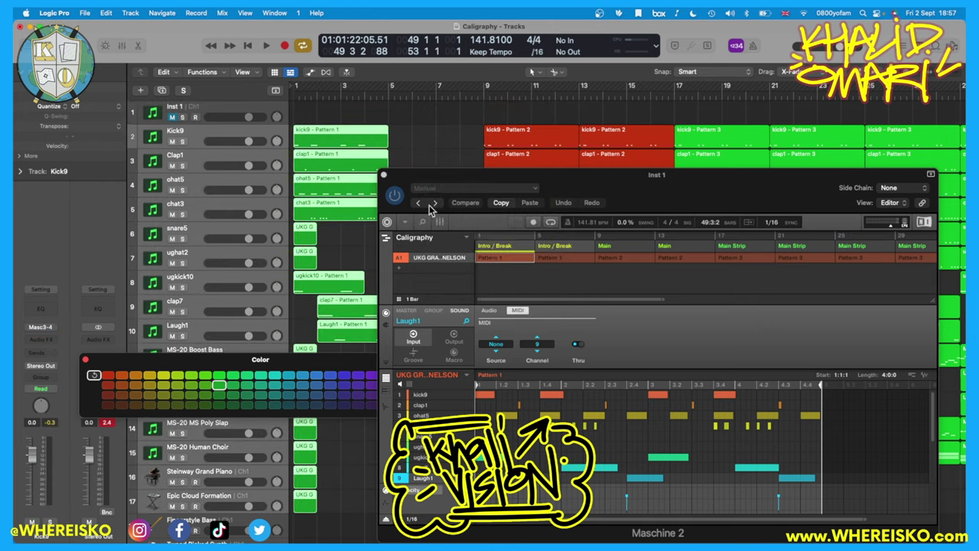
click(383, 176)
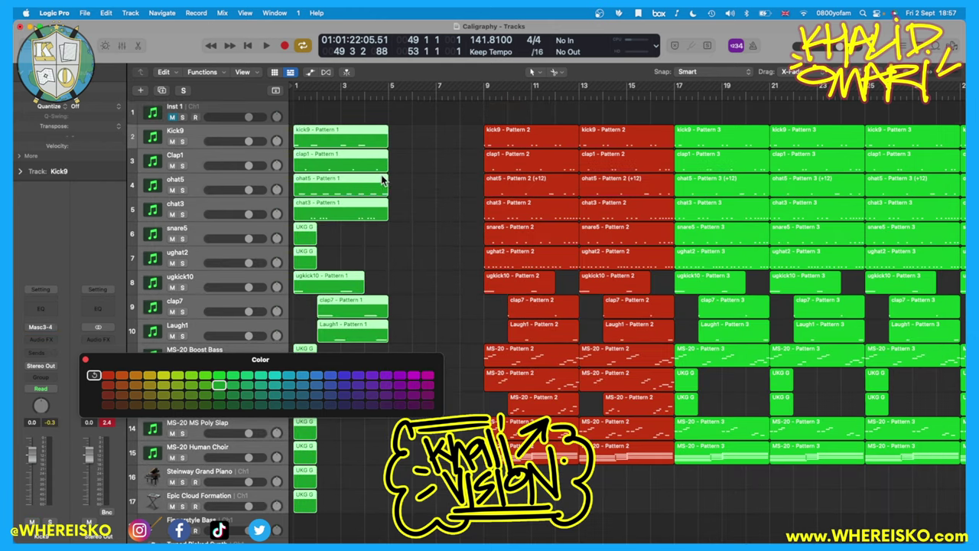
click(85, 360)
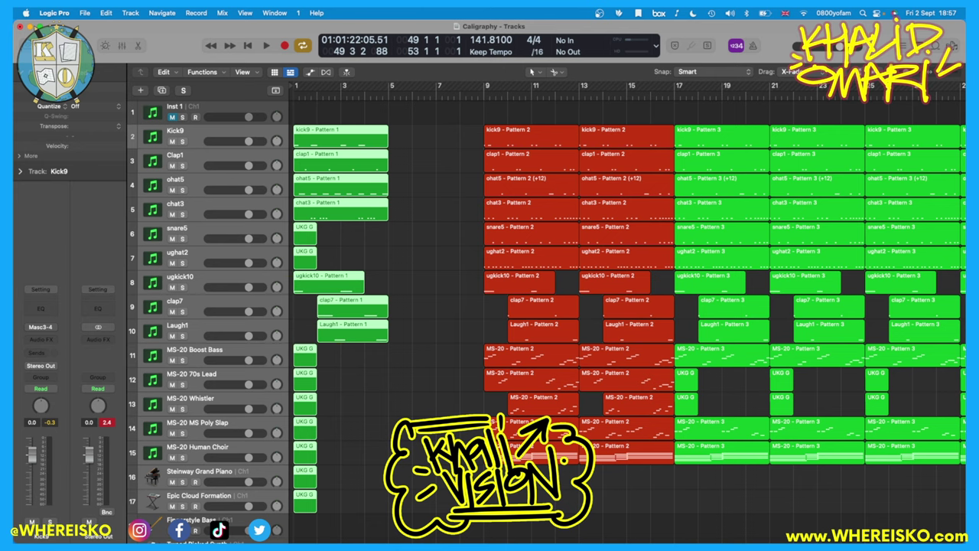
Step: Select the bar 1 Pattern 1 regions, play back the arrangement from the start, then deselect all
drag(479, 511, 394, 132)
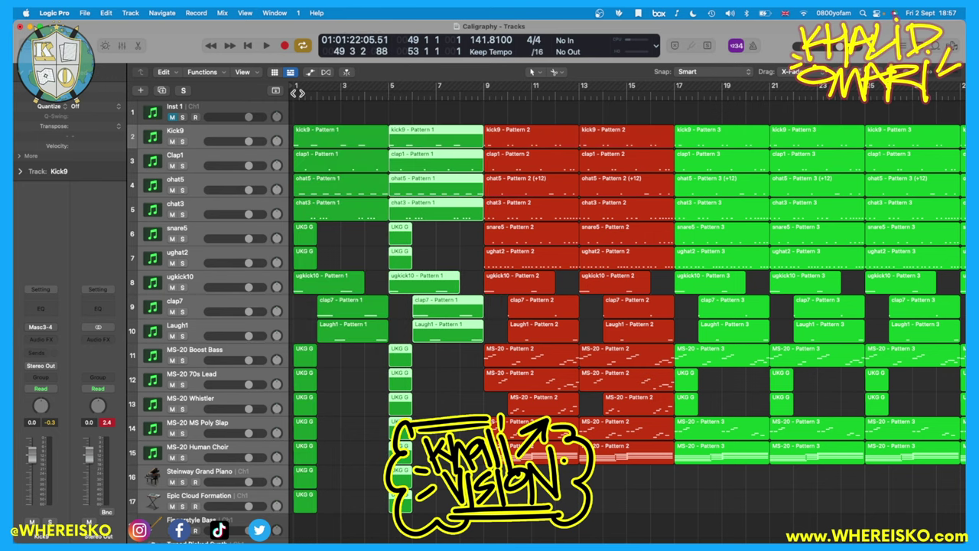
key(space)
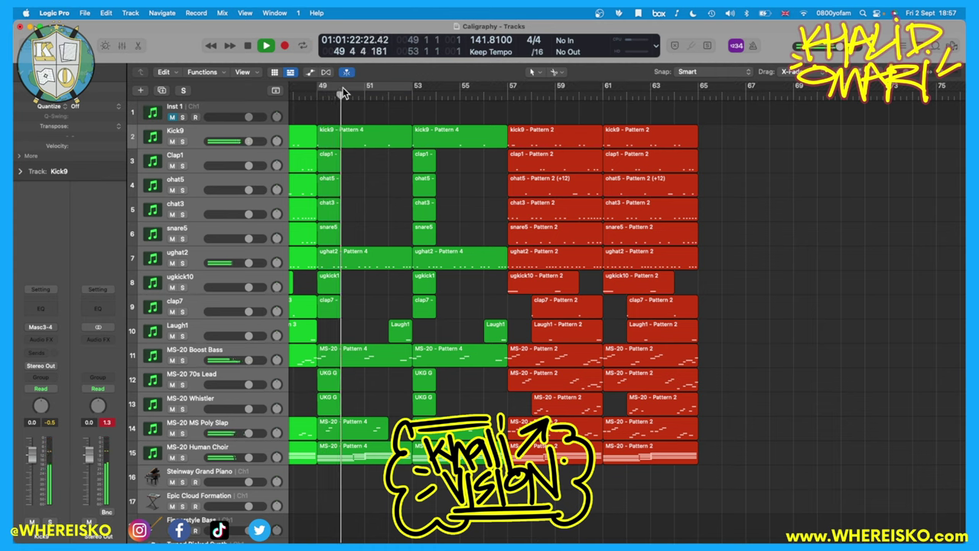
key(Return)
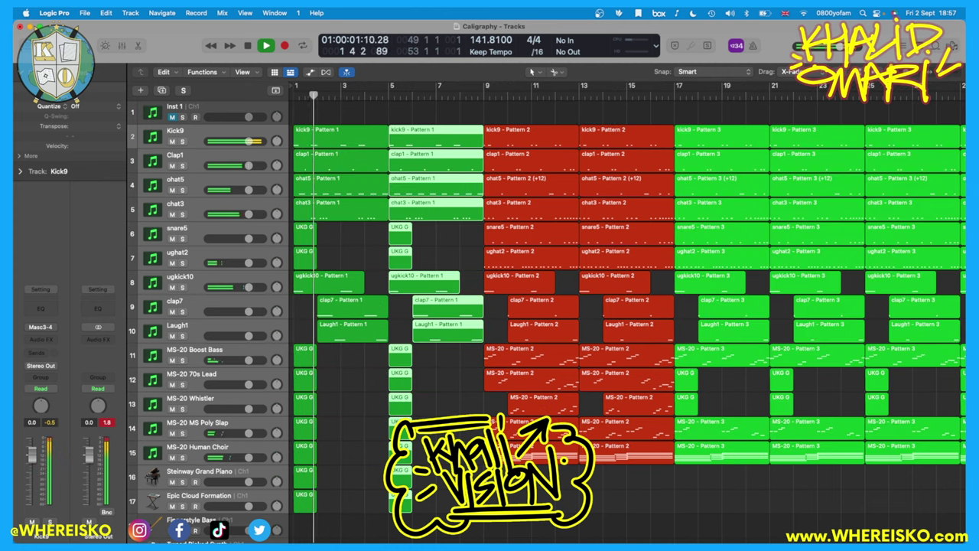
key(shift+d)
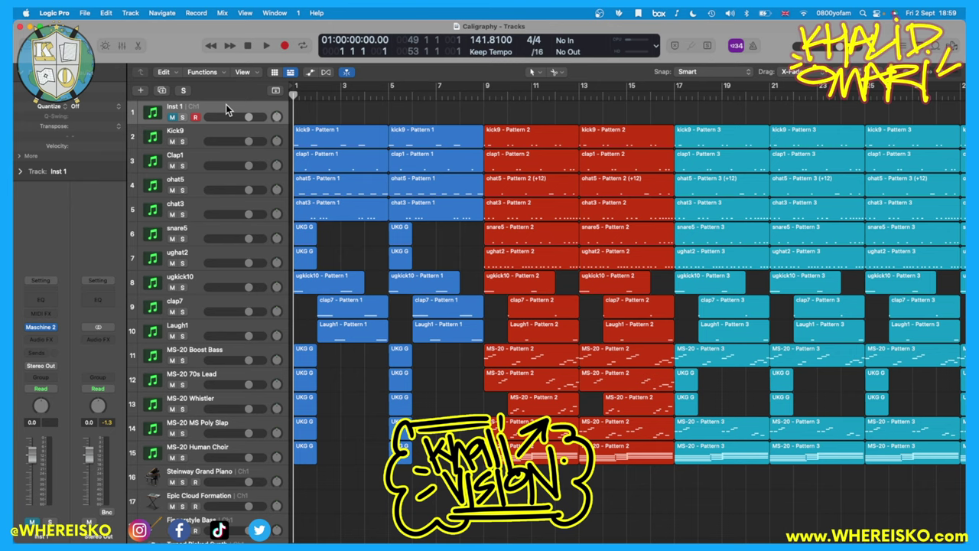
Step: Hide the Inst 1 track
right_click(226, 104)
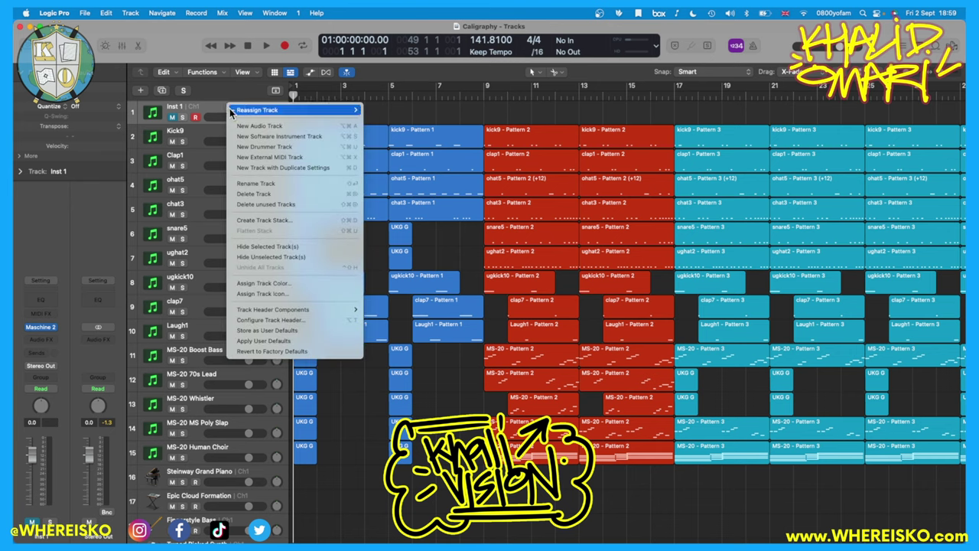
mouse_move(233, 114)
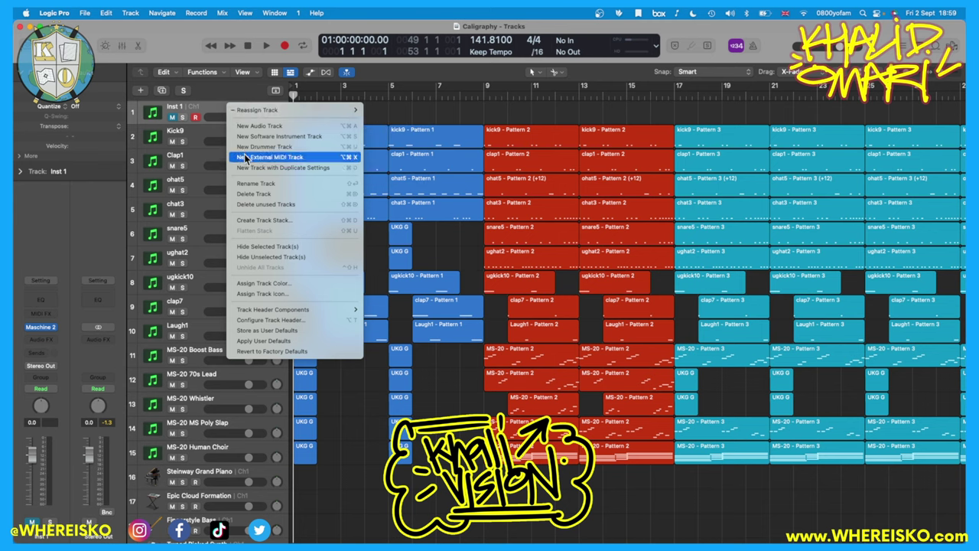
click(279, 247)
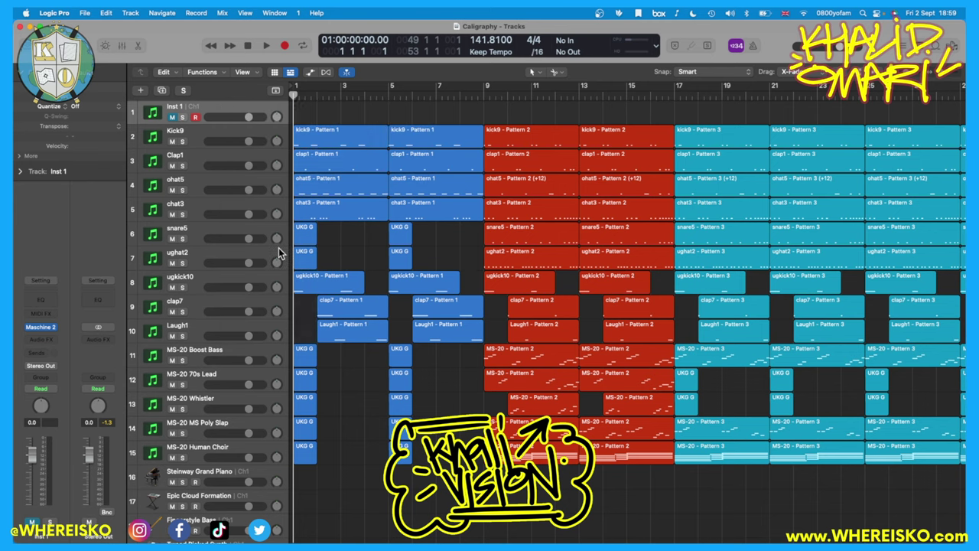
Step: Delete the unused tracks from Steinway Grand Piano through Distant Air
scroll(230, 427, down, 10)
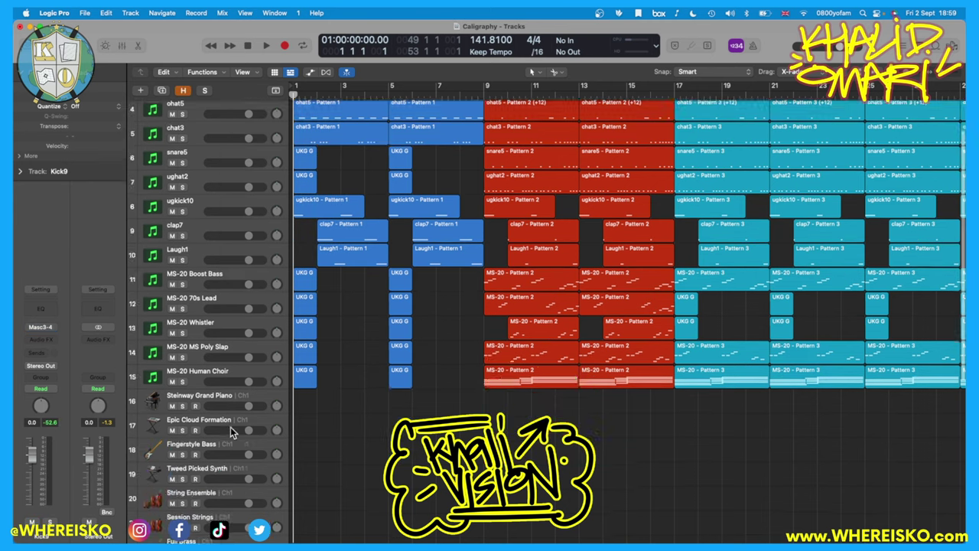
scroll(221, 384, up, 7)
click(210, 359)
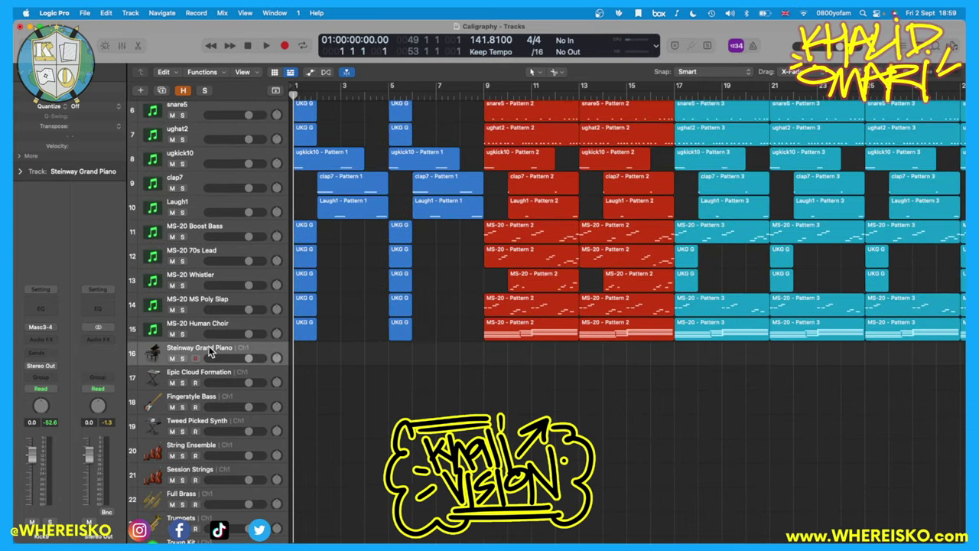
scroll(212, 427, down, 5)
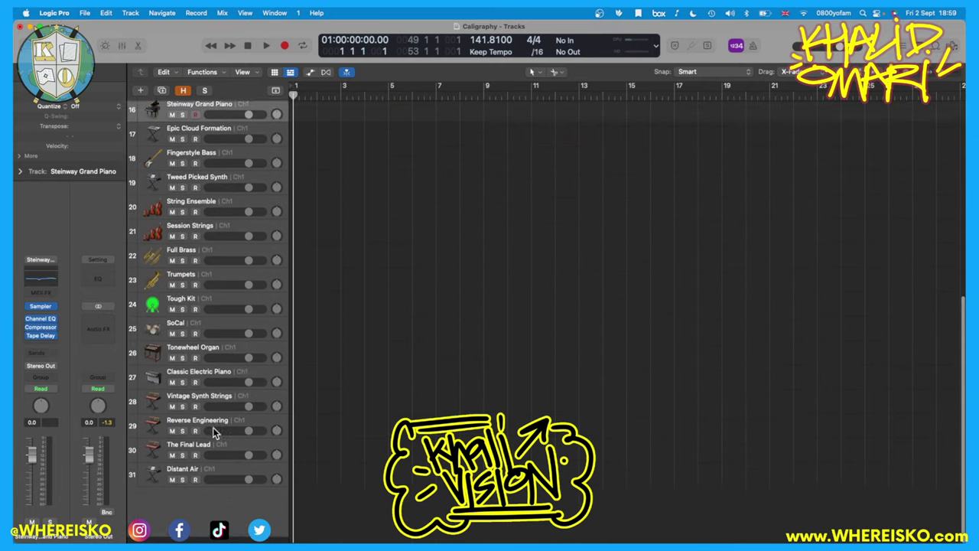
shift+click(220, 480)
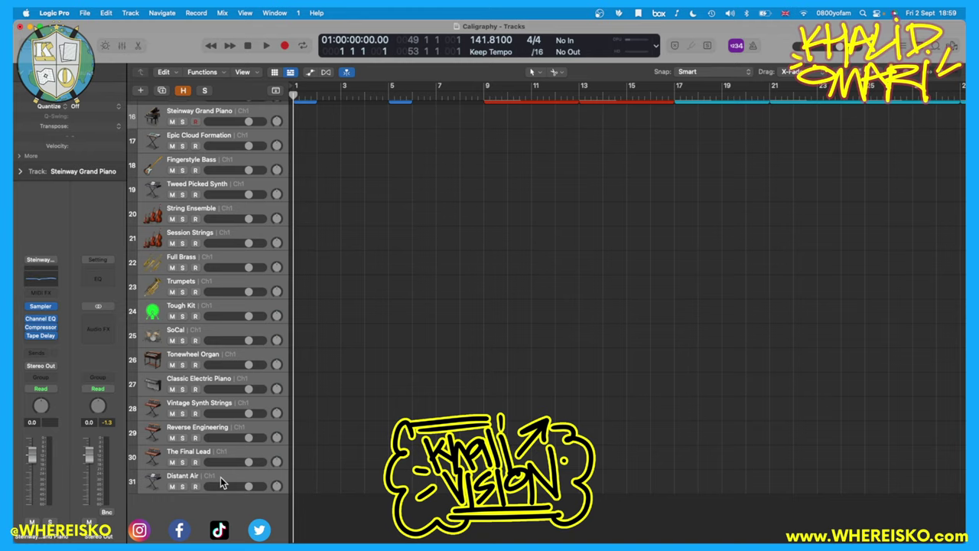
key(super+BackSpace)
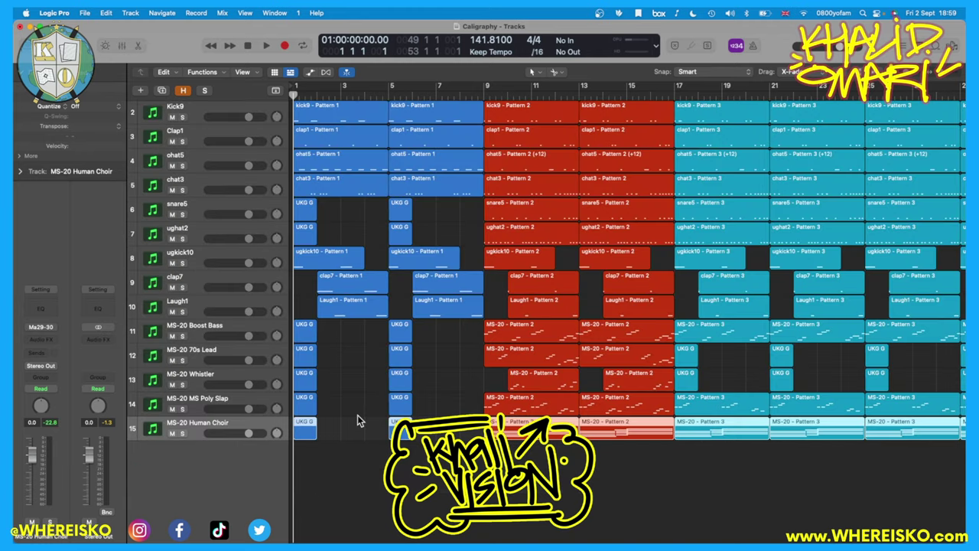